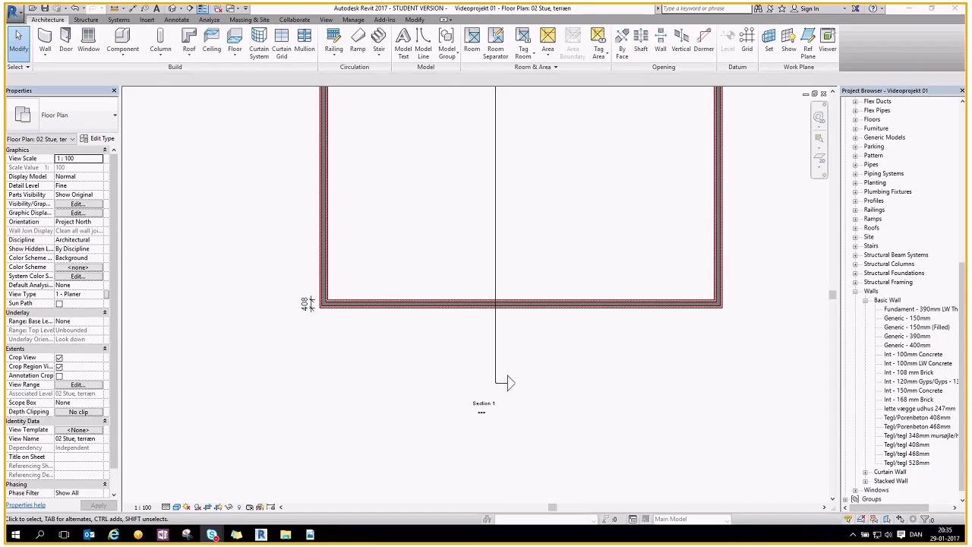
Launch Wall: Architectural and keep Generic - 400mm as the basic wall type
left_click(274, 337)
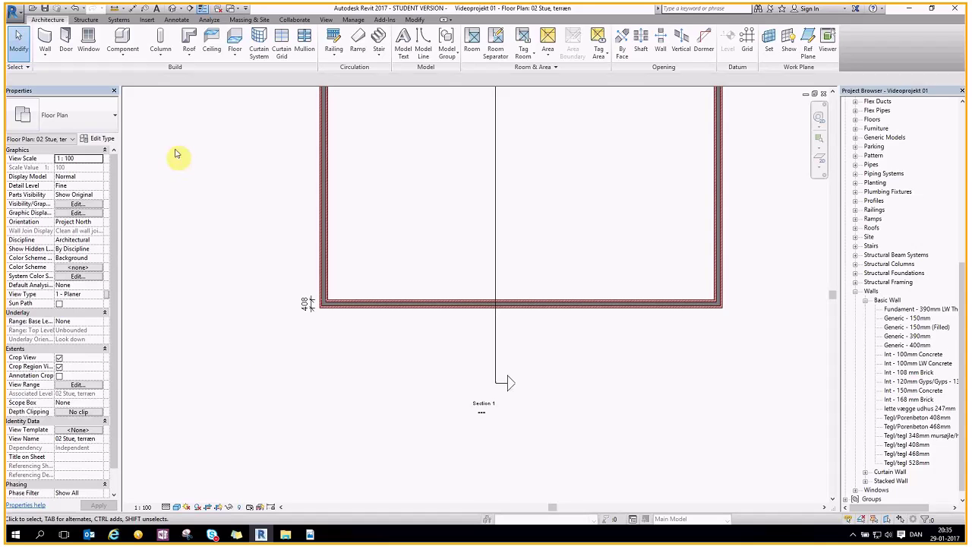
left_click(46, 58)
left_click(59, 68)
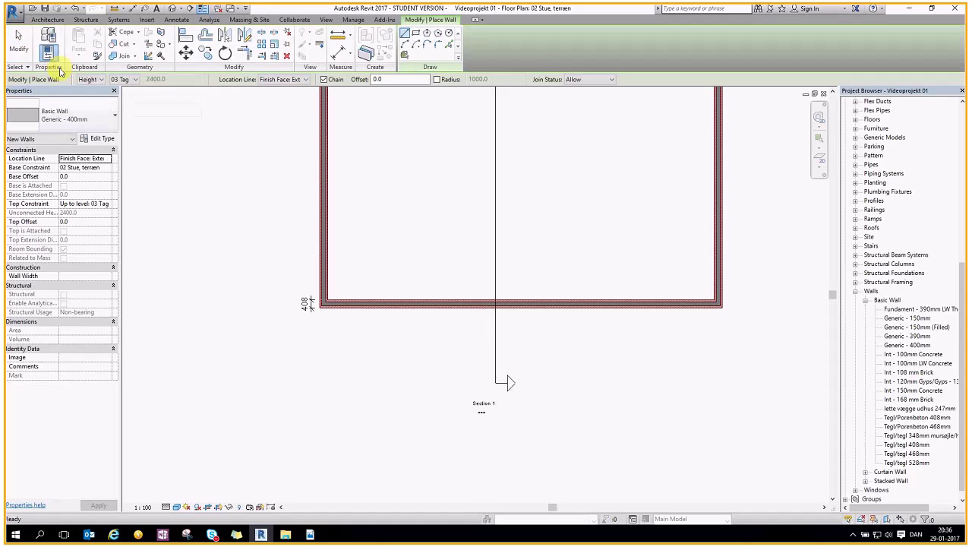
left_click(115, 115)
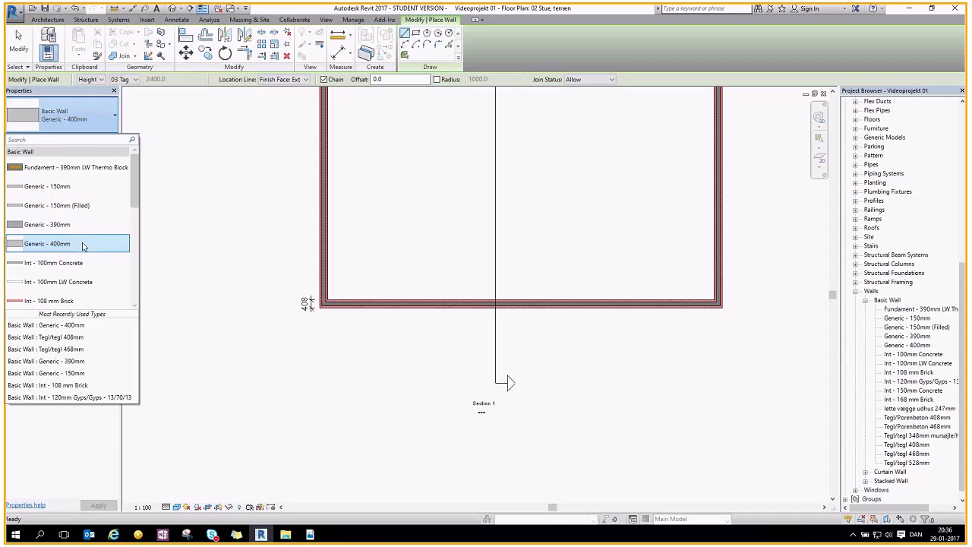
left_click(75, 244)
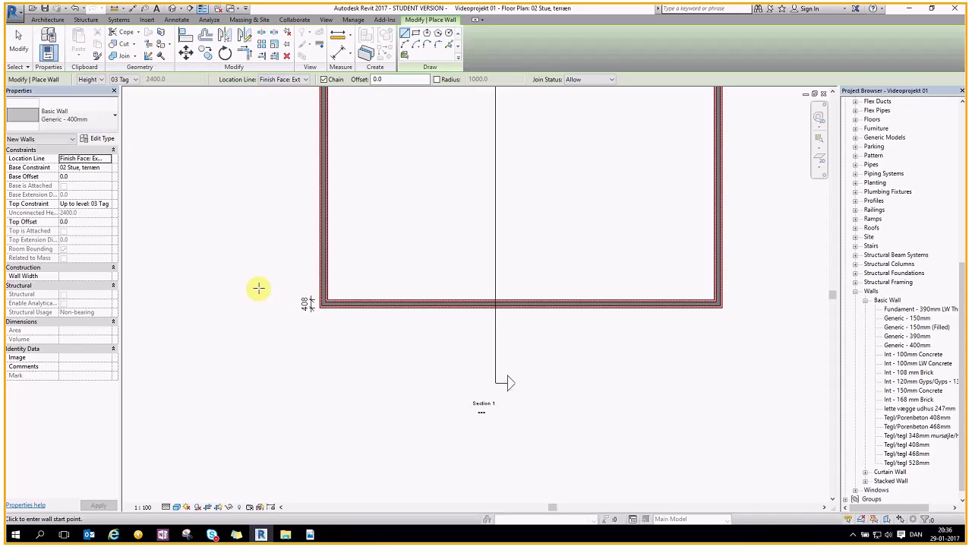
Open the Generic - 400mm Type Properties and move the dialog into view
left_click(101, 141)
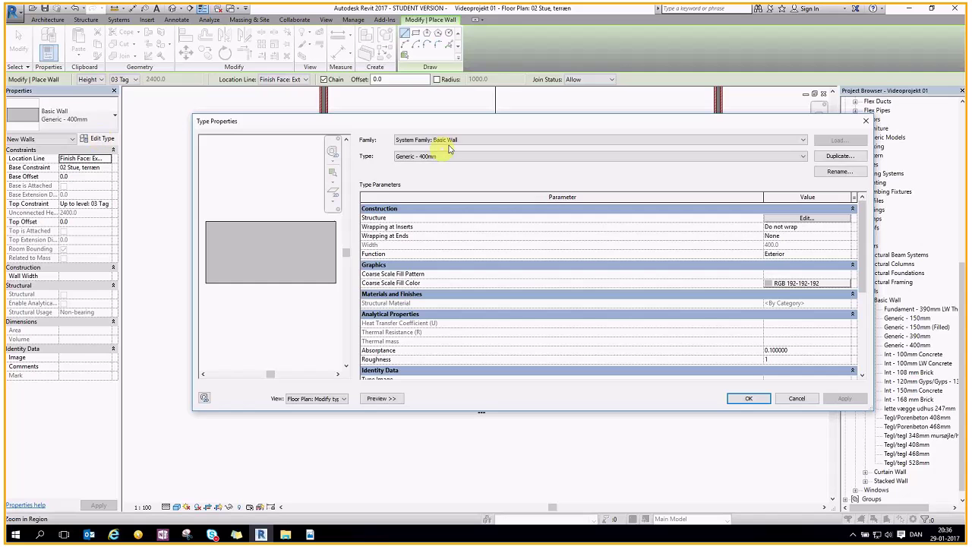
left_click_drag(479, 128, 446, 122)
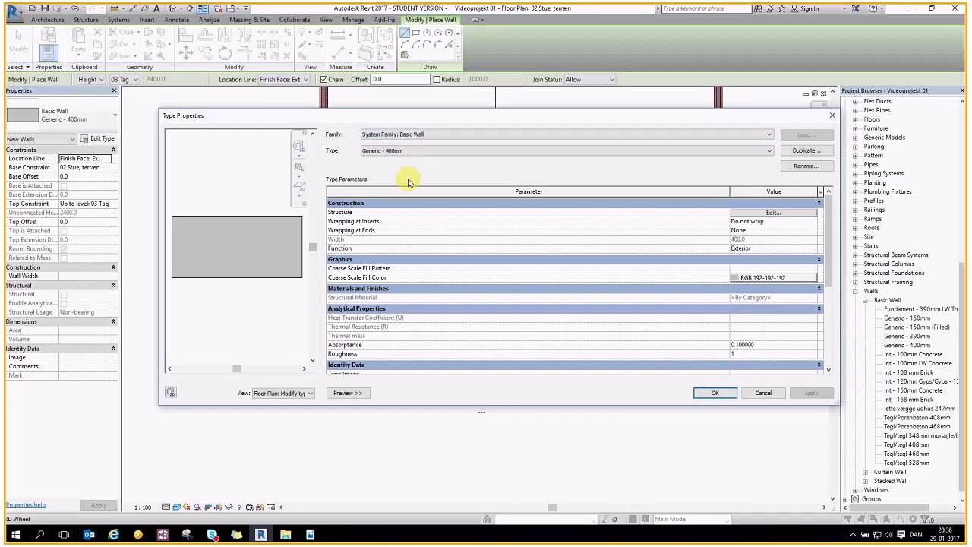
left_click_drag(508, 120, 501, 129)
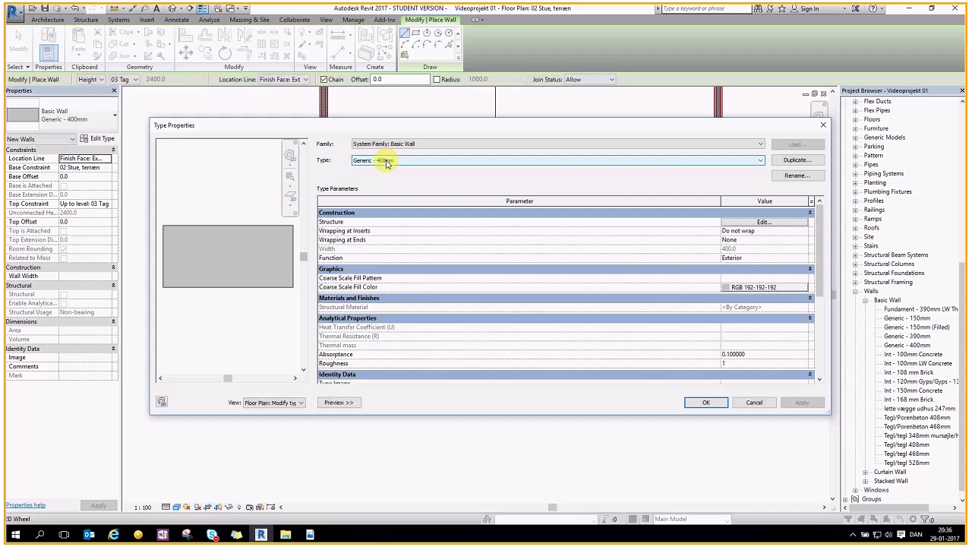
Duplicate the wall type under the name 'Tegl/tegl 468mm (Bips)'
left_click(800, 163)
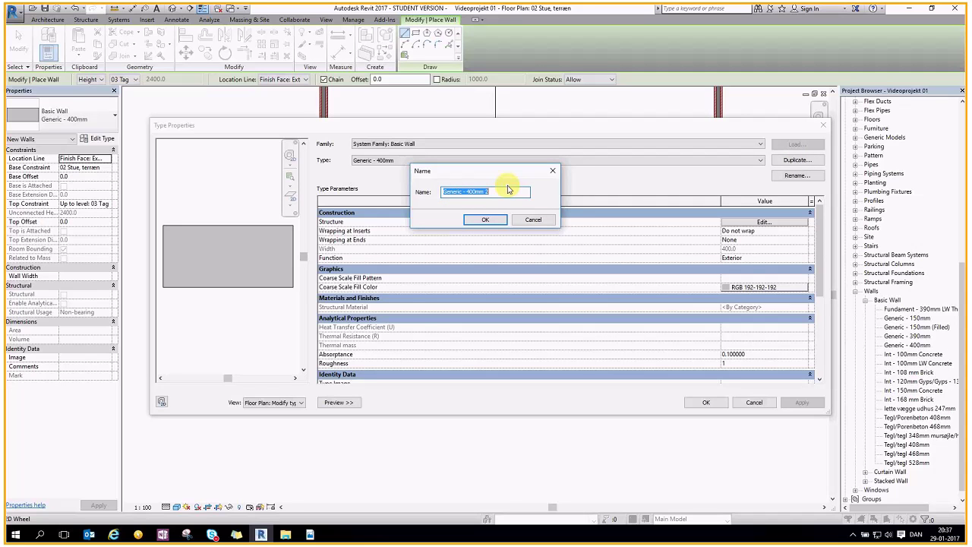
type("Tegl")
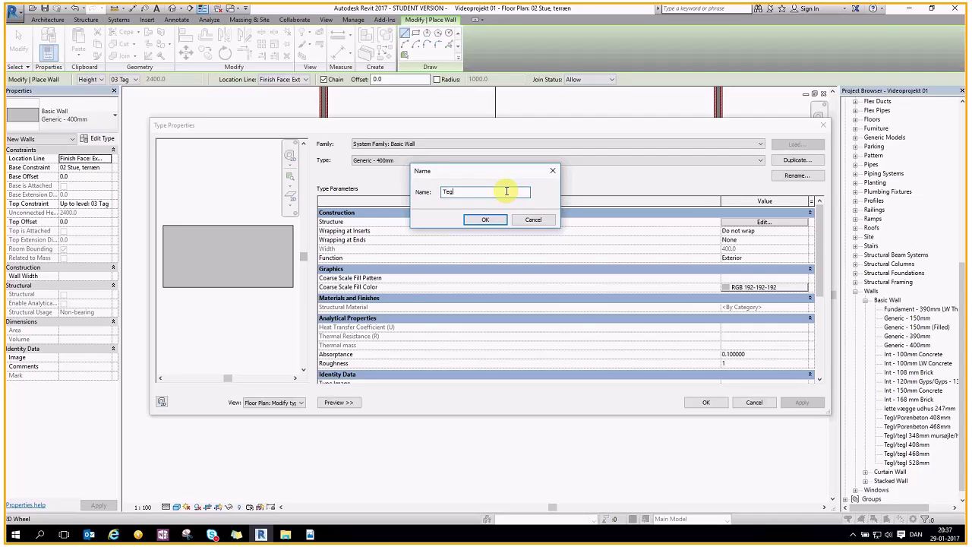
type("/tegl")
type(" 468mm (")
type("Blps")
type(")")
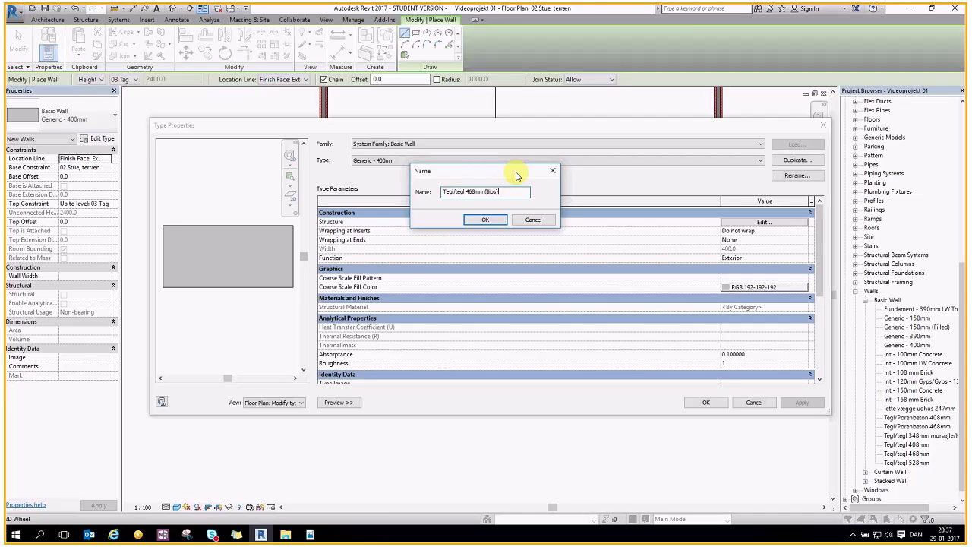
left_click(495, 219)
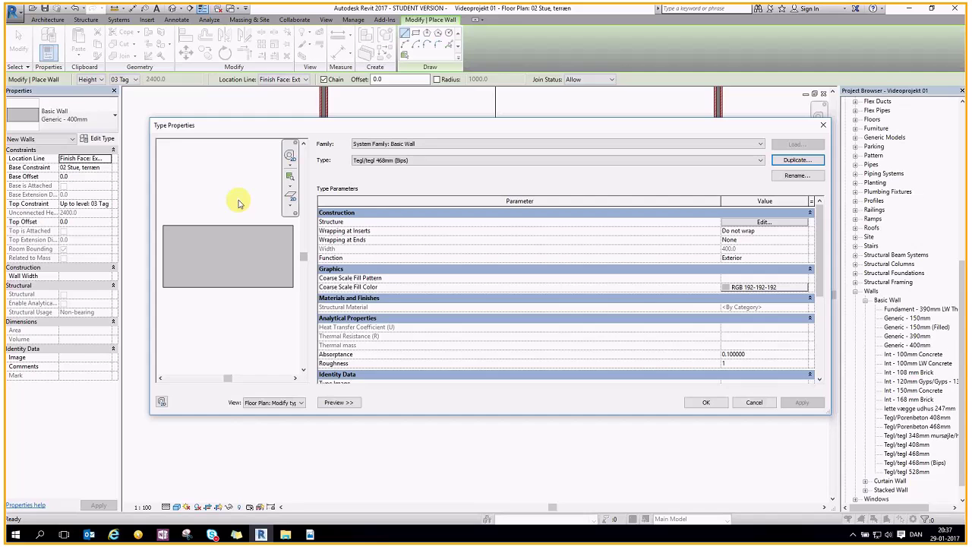
Toggle the wall preview pane and open the Structure Edit Assembly dialog
left_click(339, 401)
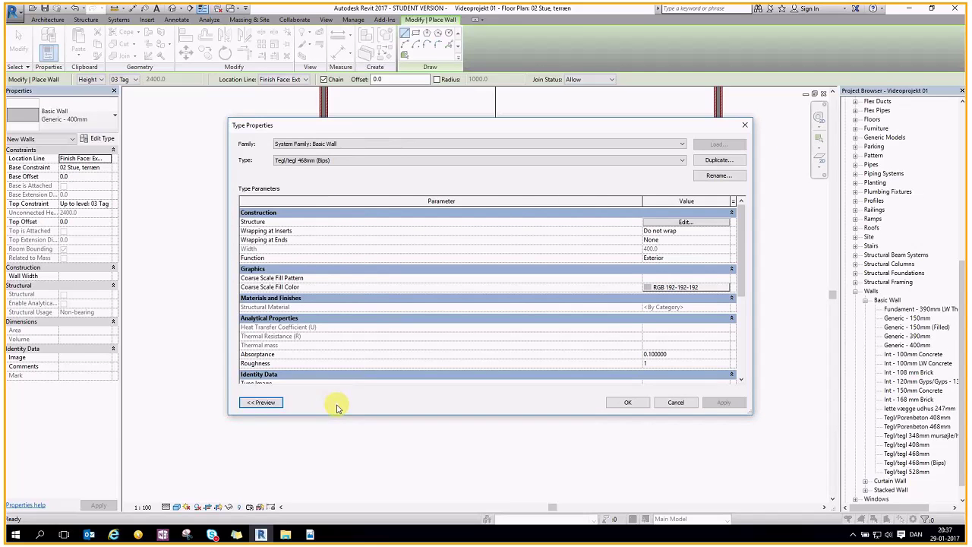
left_click(261, 405)
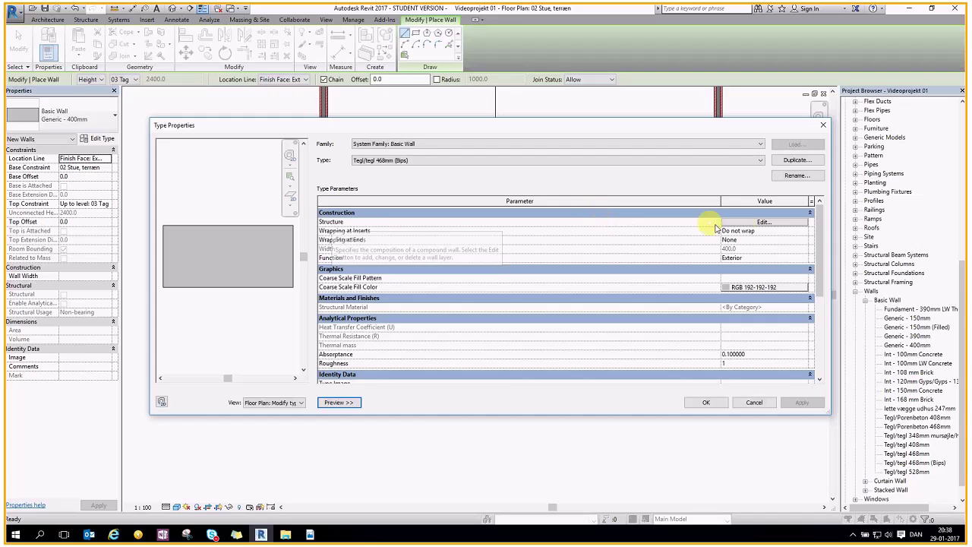
left_click(762, 222)
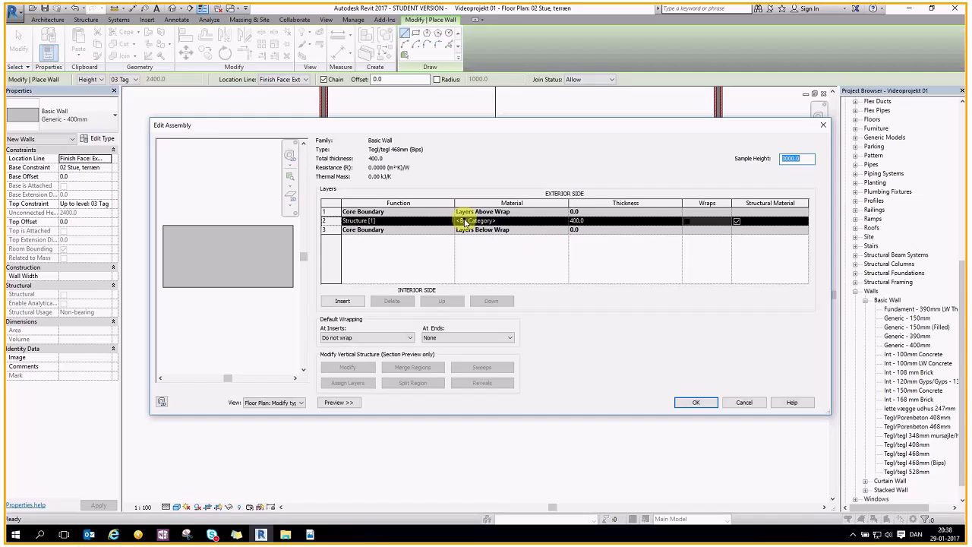
Search 'bips' and assign Bips blød isolering/soft insulation to the 400 mm structure layer
left_click(566, 221)
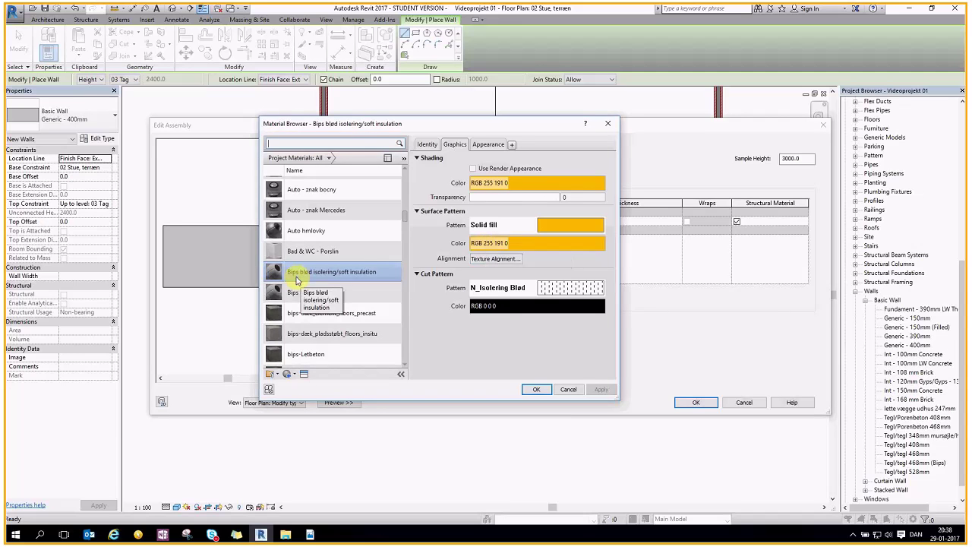
scroll(311, 197, "up", 1)
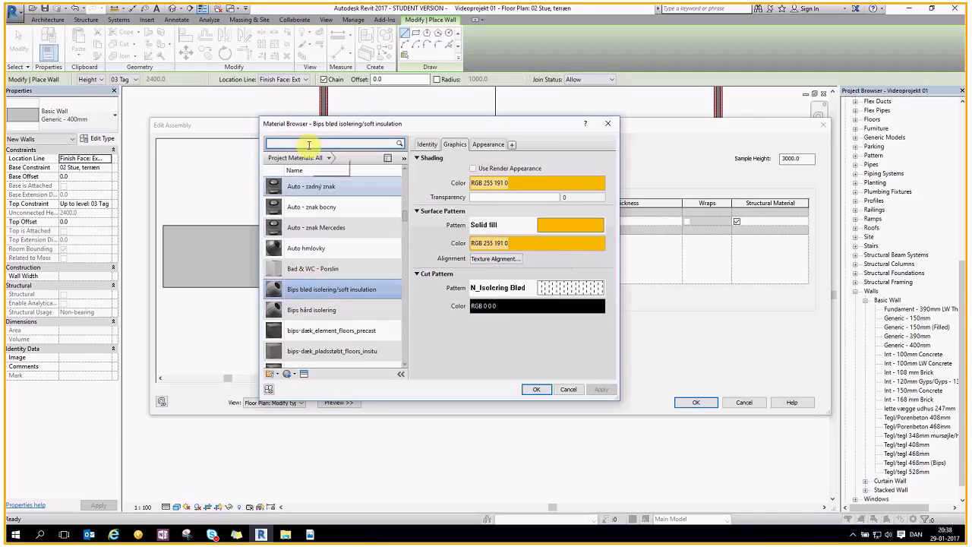
left_click(311, 209)
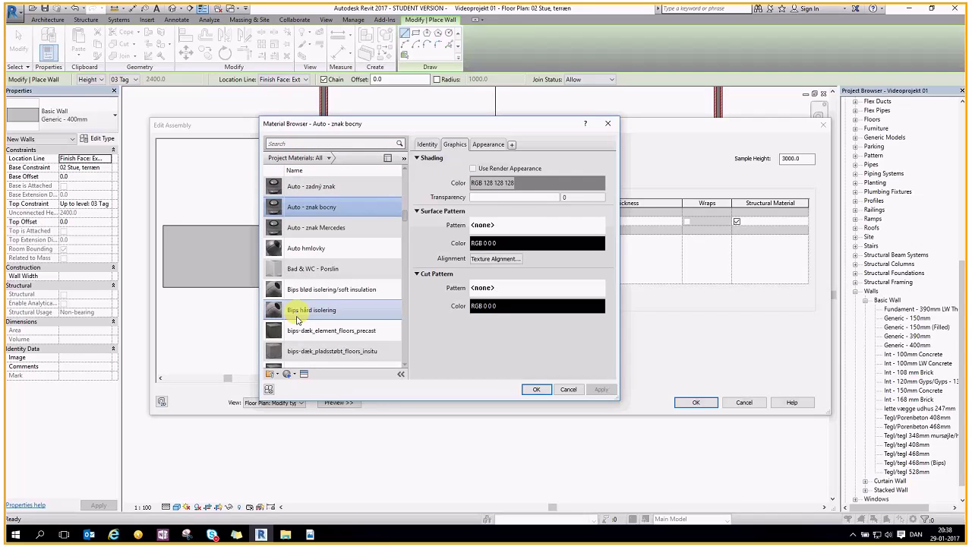
scroll(296, 319, "up", 5)
left_click(336, 187)
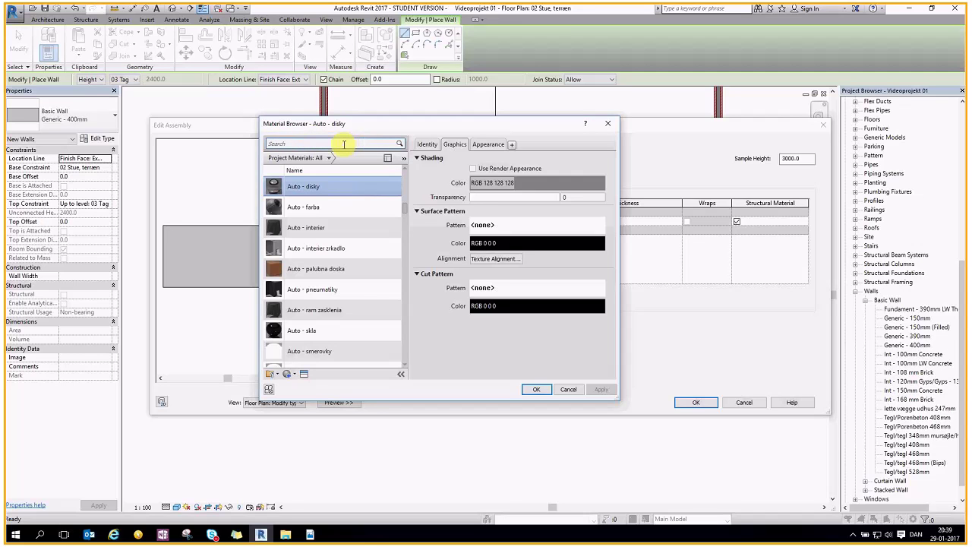
left_click(344, 142)
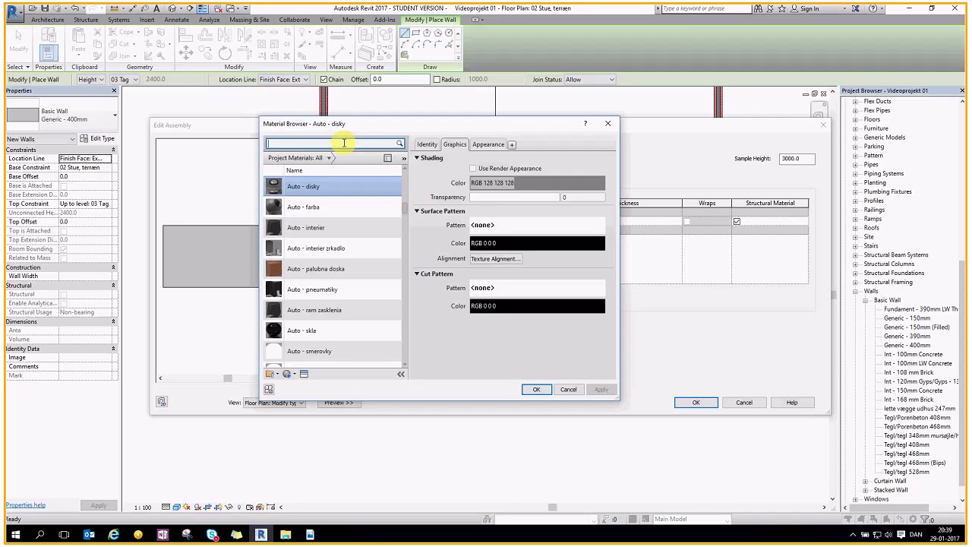
type("bips")
double_click(344, 142)
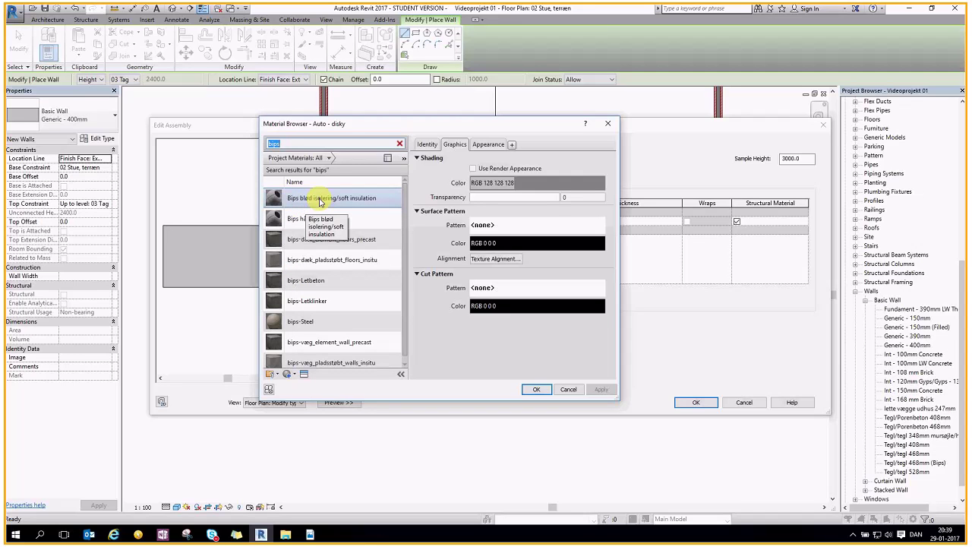
left_click(319, 202)
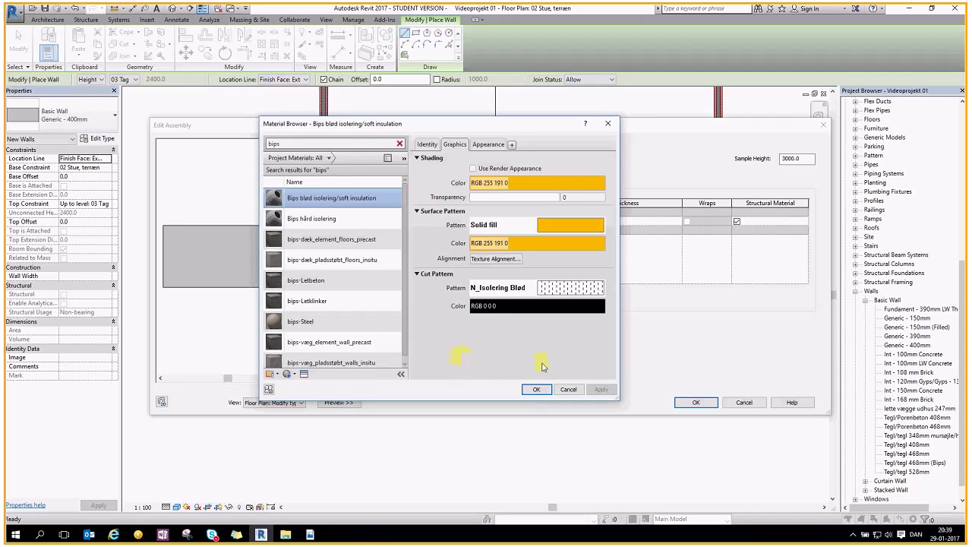
left_click(536, 389)
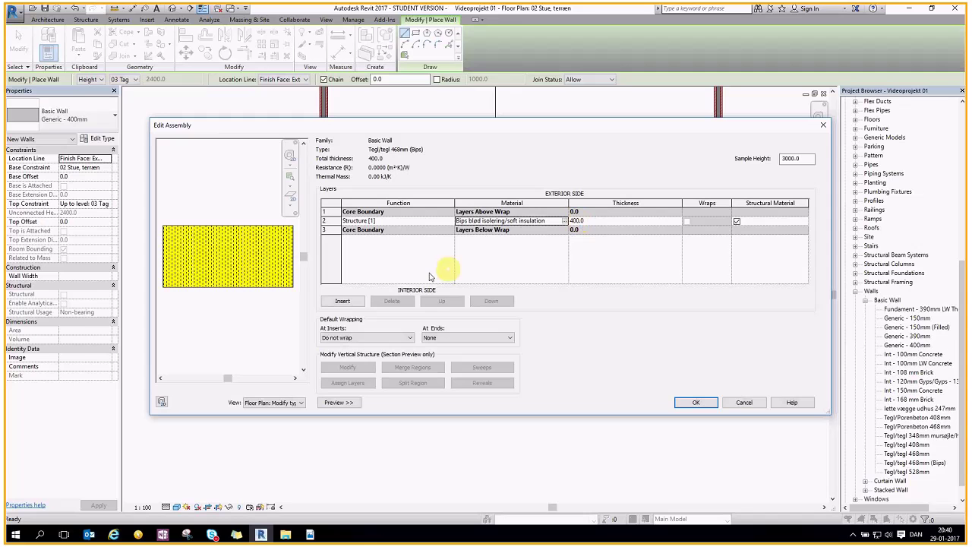
Insert two empty layers, one above the exterior and one below the interior core boundary
left_click(343, 301)
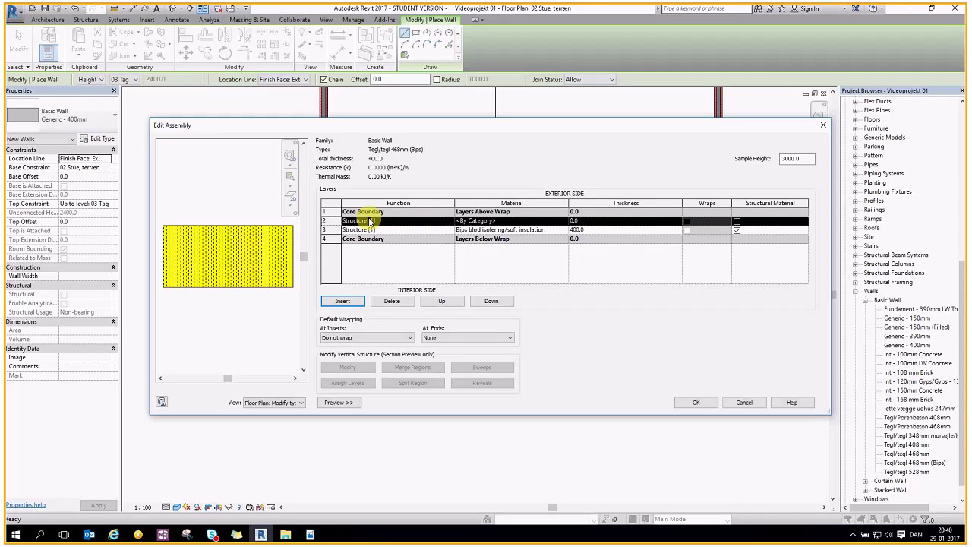
left_click(343, 300)
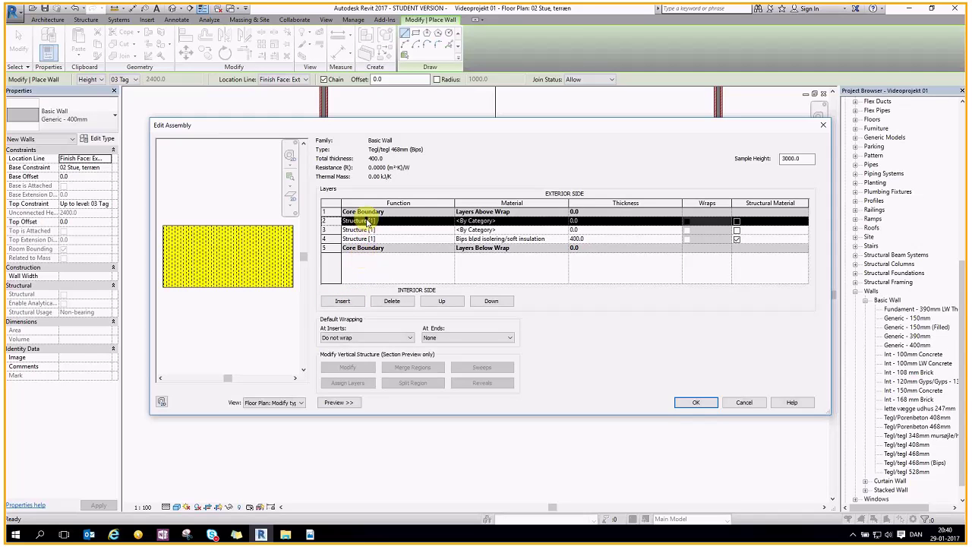
left_click(429, 302)
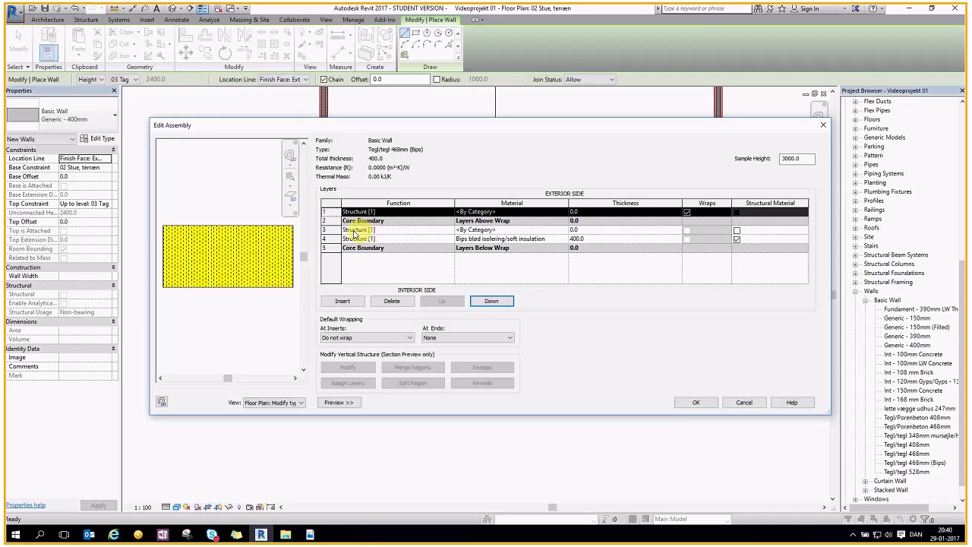
left_click(332, 229)
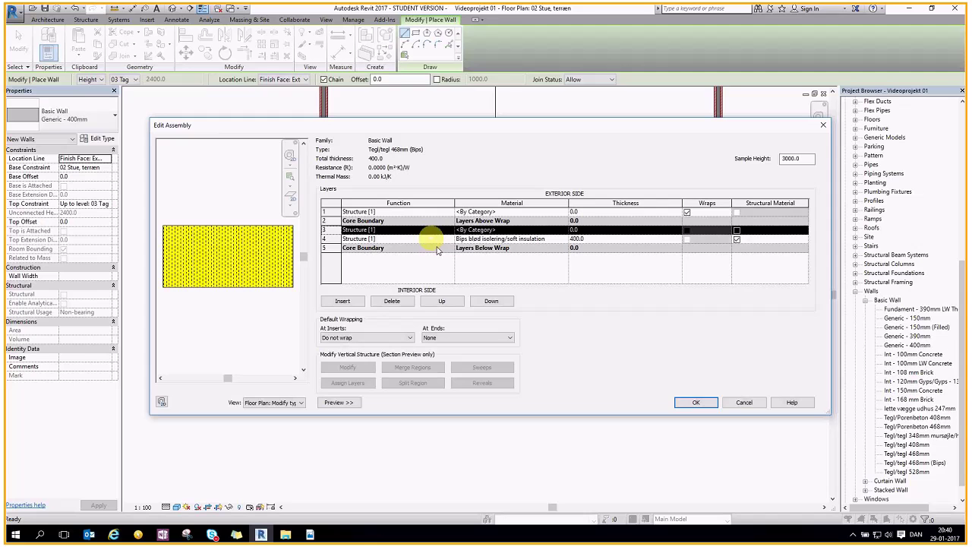
left_click(477, 301)
left_click(479, 302)
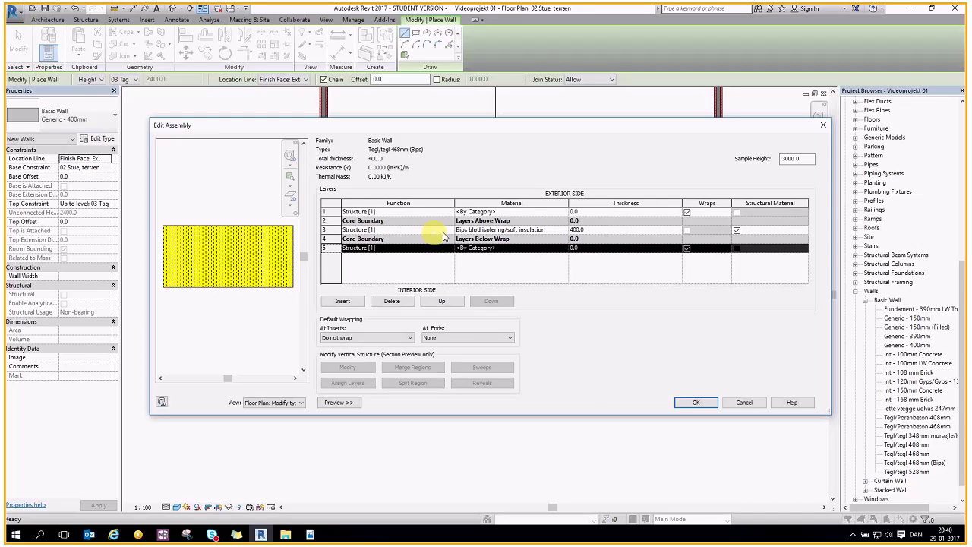
Bring up the function list for the insulation layer, currently Structure [1]
left_click(354, 227)
left_click(354, 227)
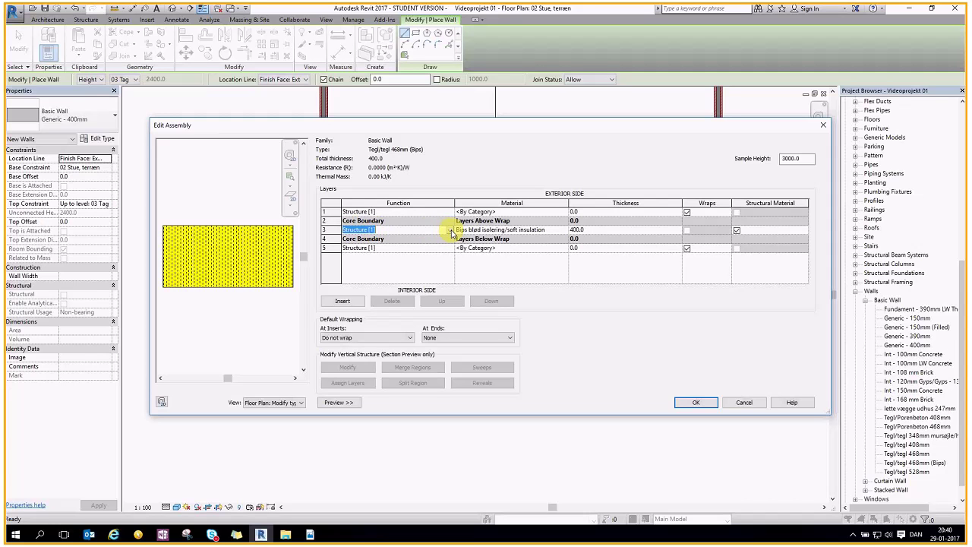
left_click(450, 231)
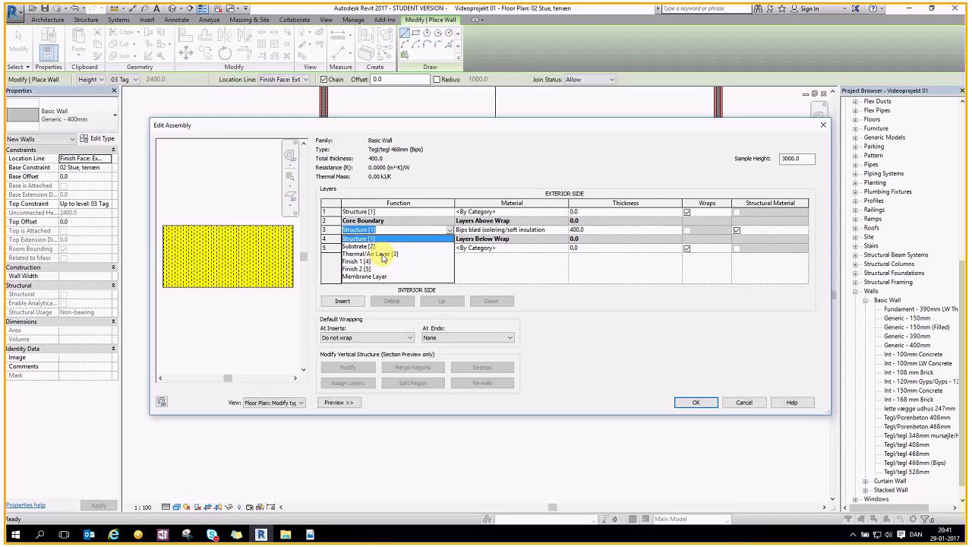
Make the insulation a Thermal/Air Layer [3] with 250 thickness instead of 400
left_click(382, 256)
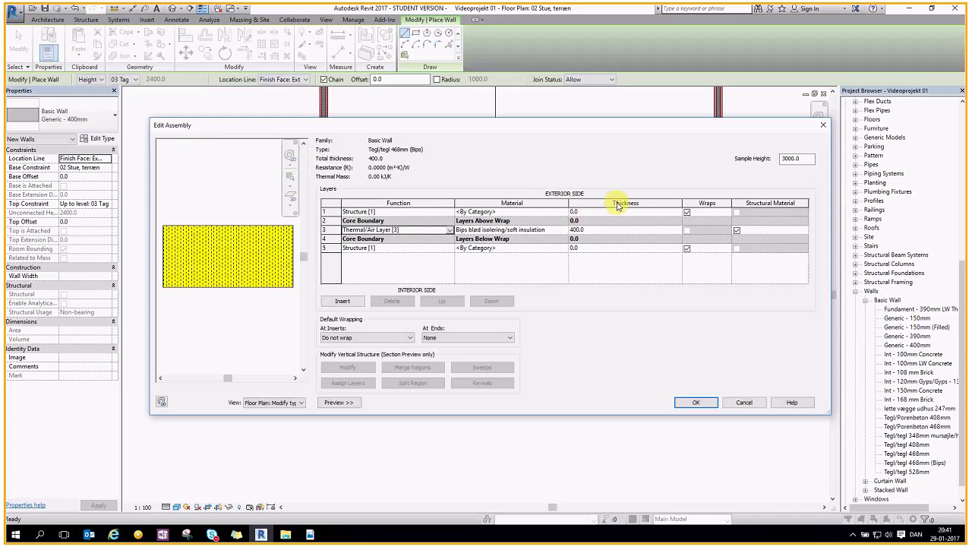
left_click(585, 229)
key("BackSpace")
key("BackSpace")
key("BackSpace")
key("BackSpace")
key("BackSpace")
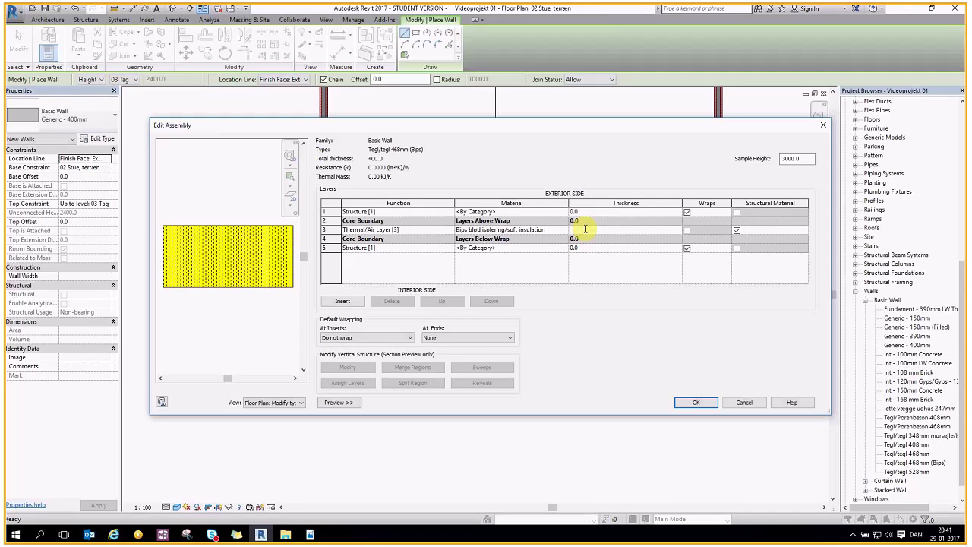
type("250")
key("Tab")
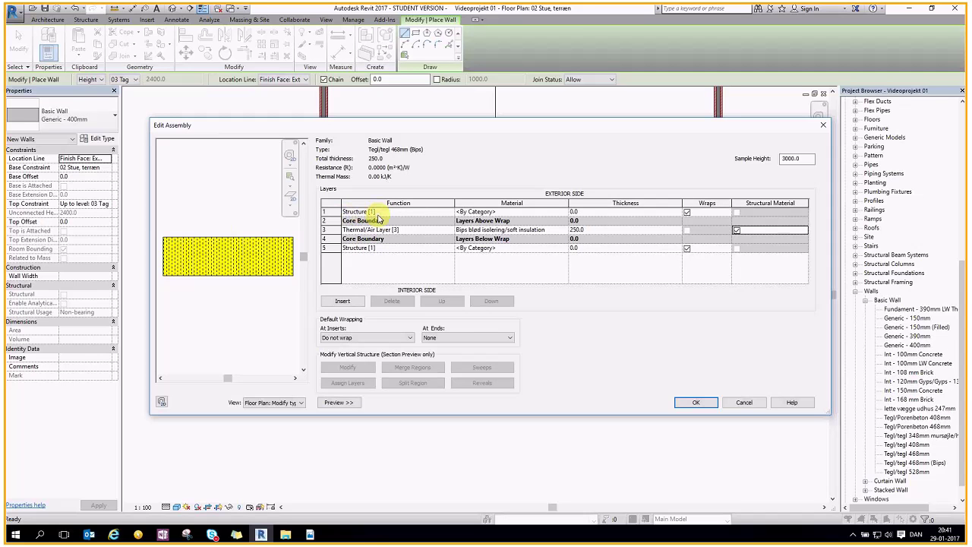
left_click(564, 214)
left_click(564, 211)
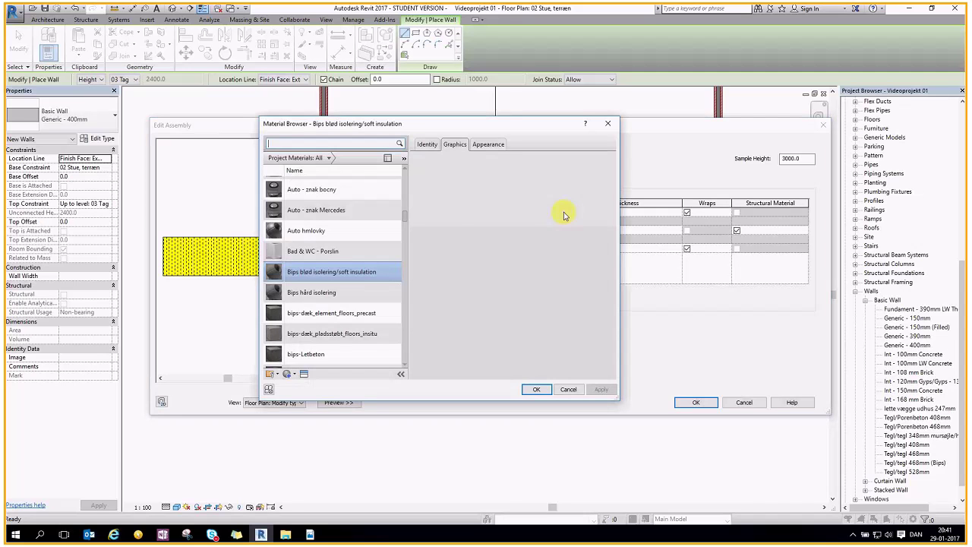
mouse_move(557, 124)
left_mouse_down()
mouse_move(468, 117)
mouse_move(413, 140)
left_mouse_up()
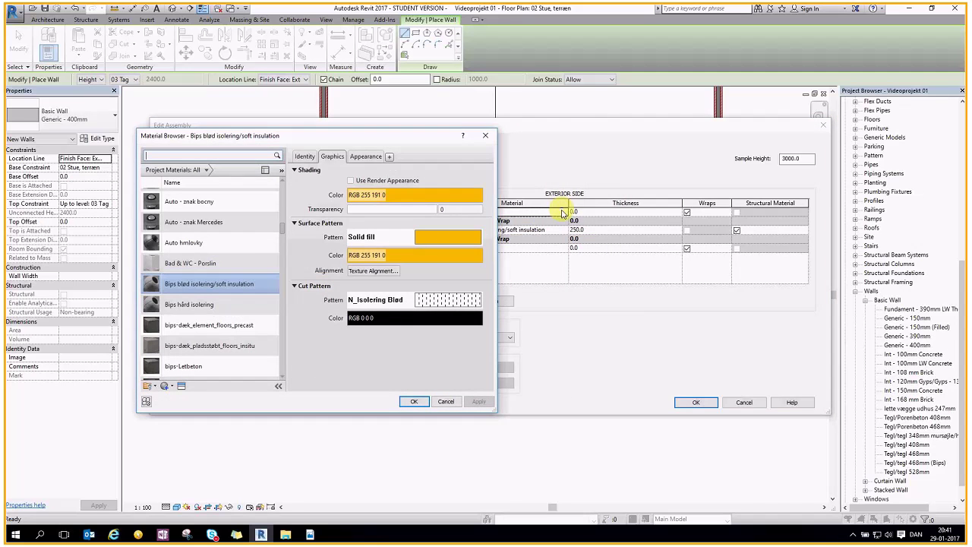
left_click(445, 401)
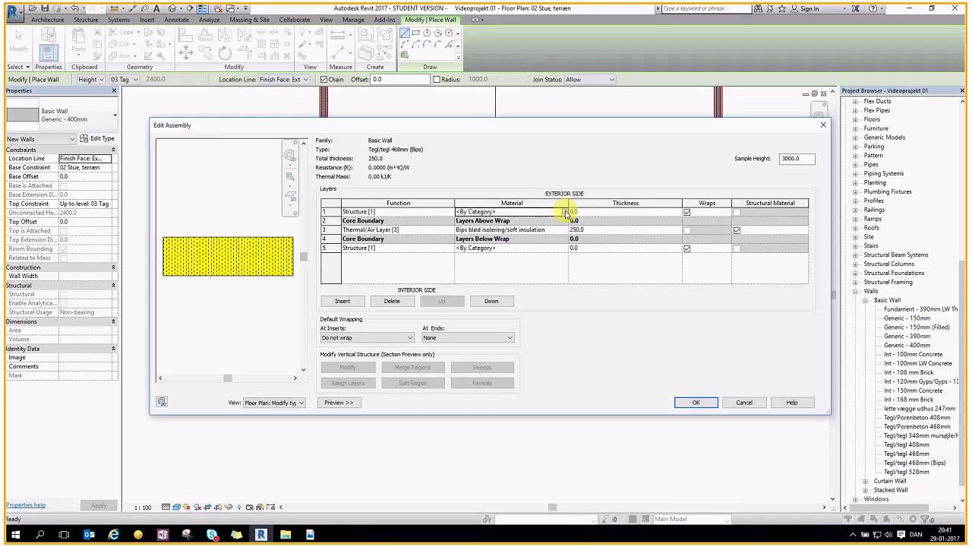
Reopen the Material Browser, filter by 'brick', and preview Arkitektsort Exterior Teglsten
left_click(564, 212)
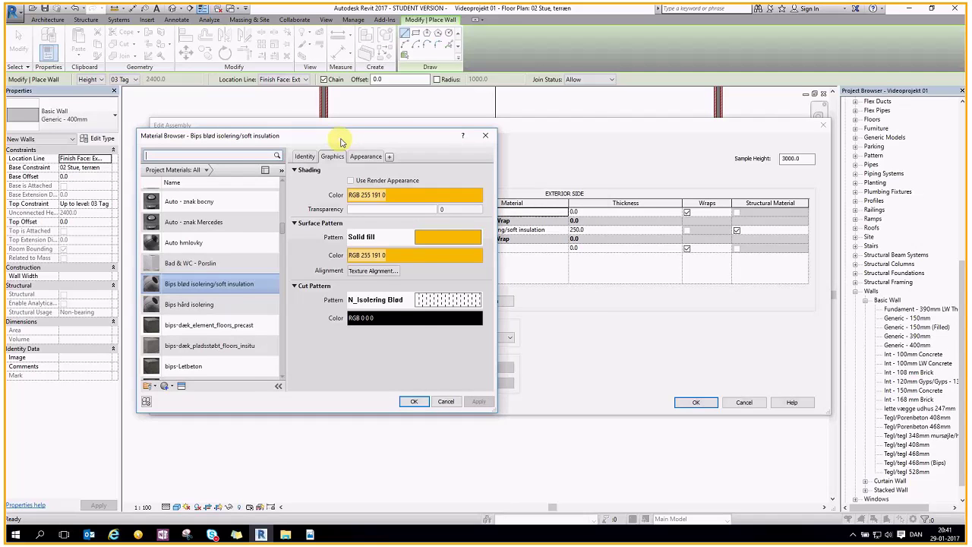
left_click_drag(341, 142, 442, 136)
scroll(337, 186, "up", 1)
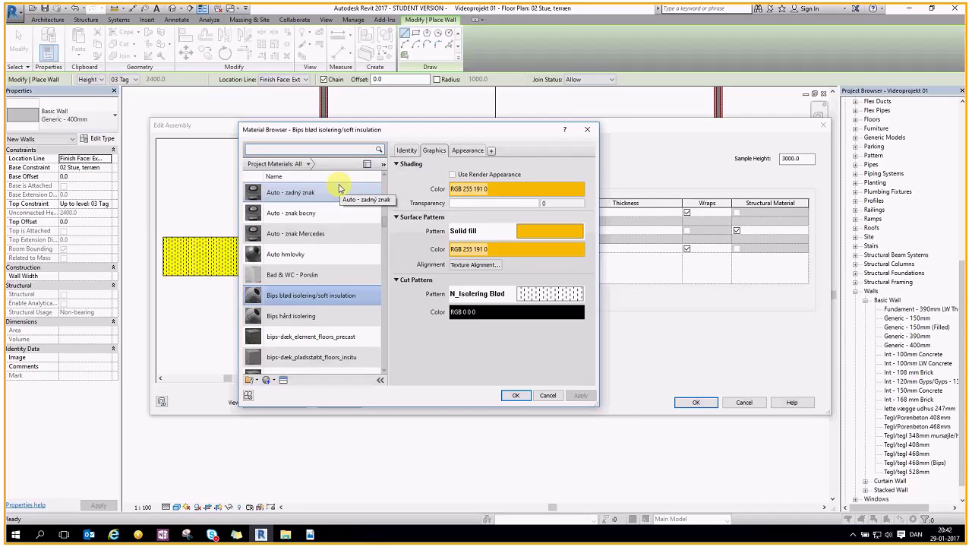
type("br")
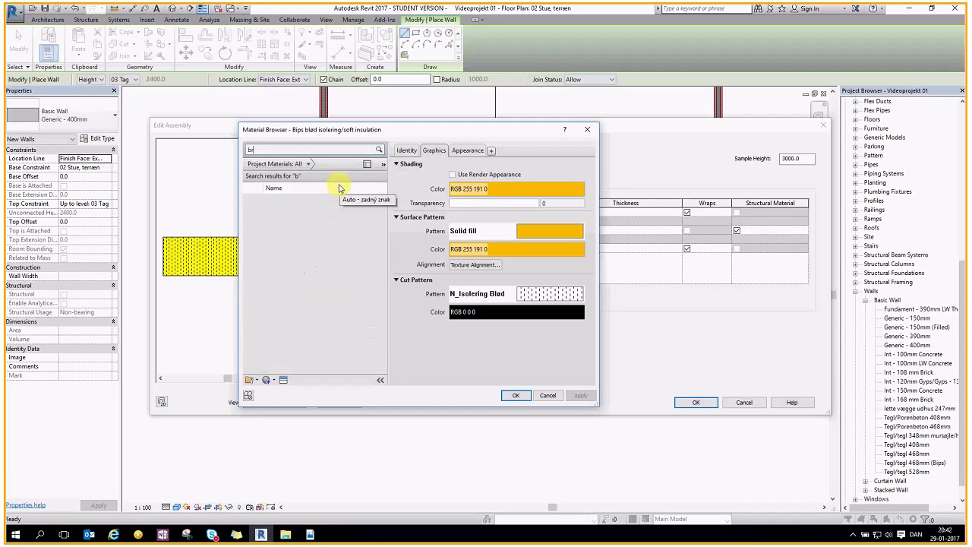
type("ick")
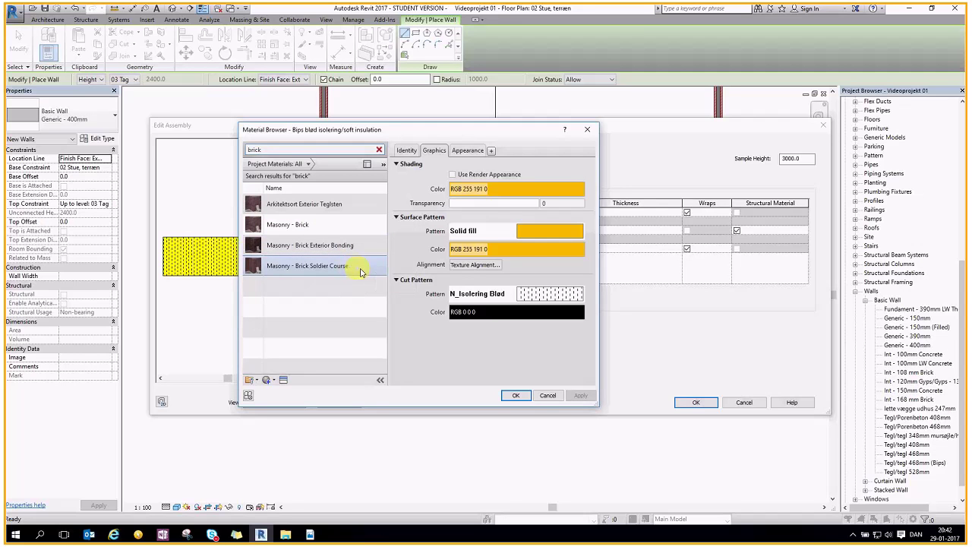
left_click(345, 208)
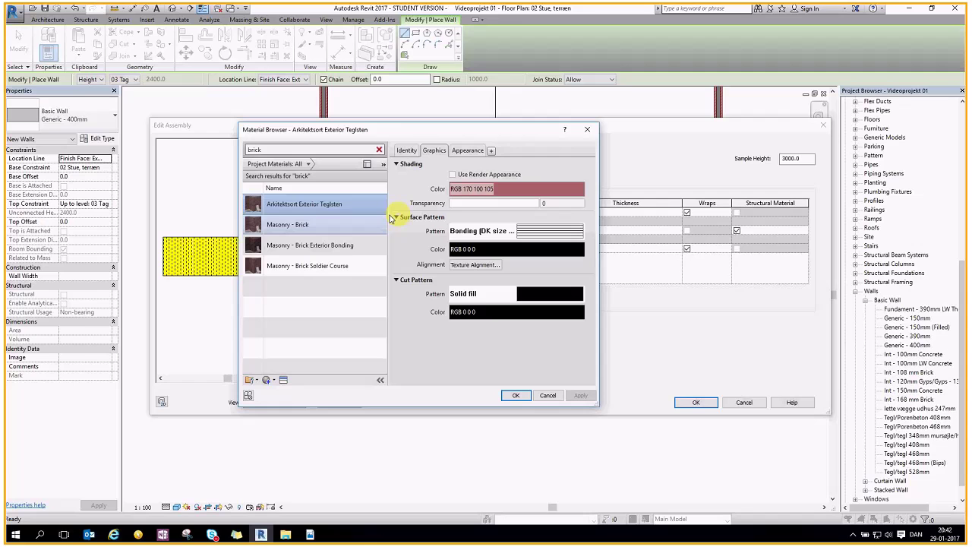
Compare Masonry - Brick with Masonry - Brick Exterior Bonding, keeping Exterior Bonding selected
left_click(303, 224)
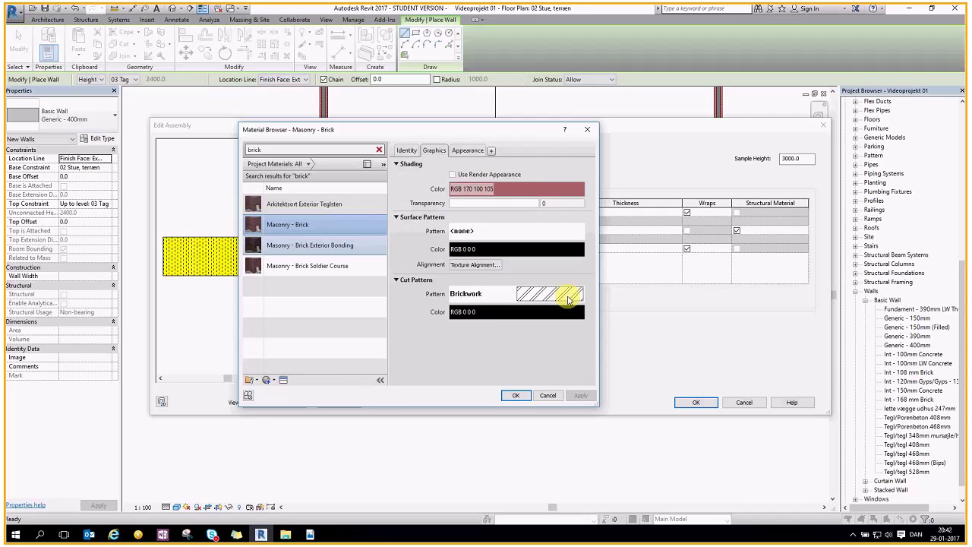
left_click(367, 248)
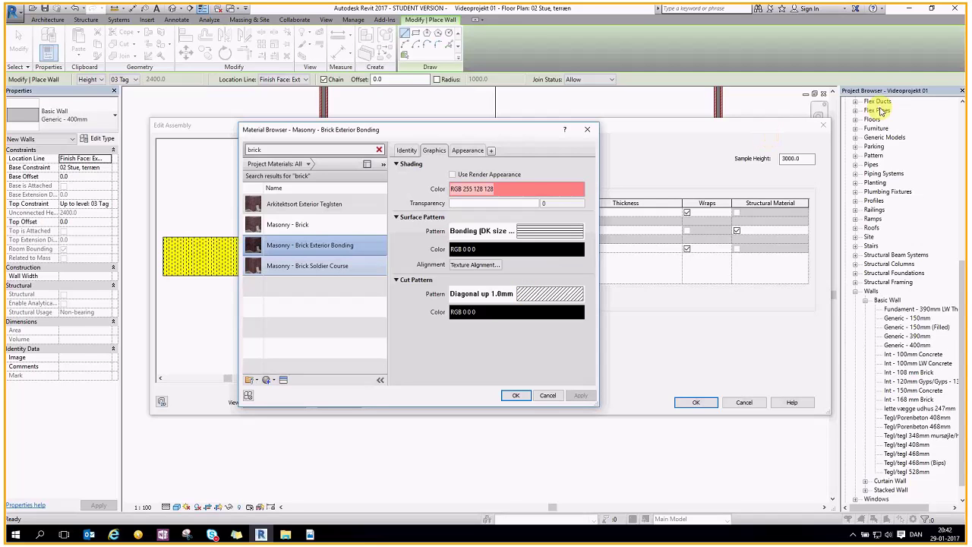
key("Return")
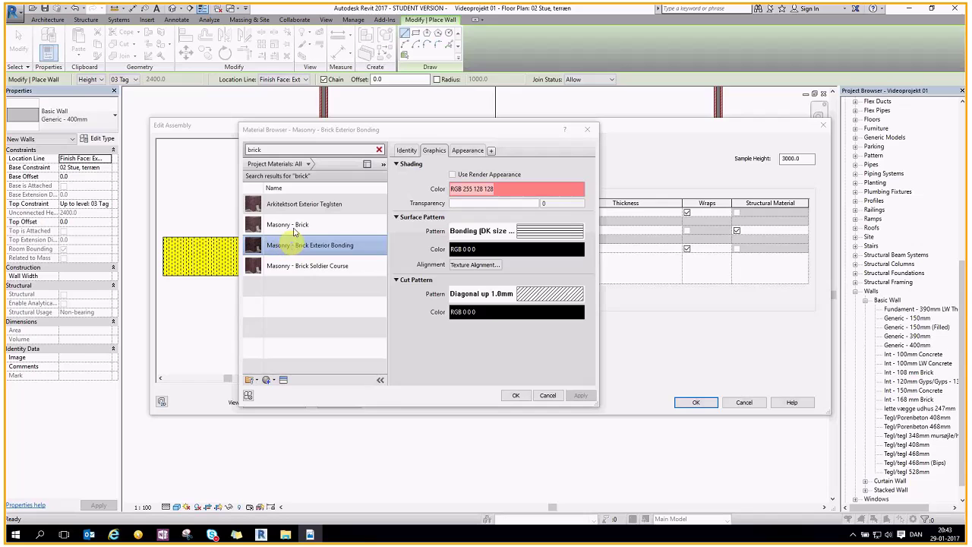
left_click(370, 248)
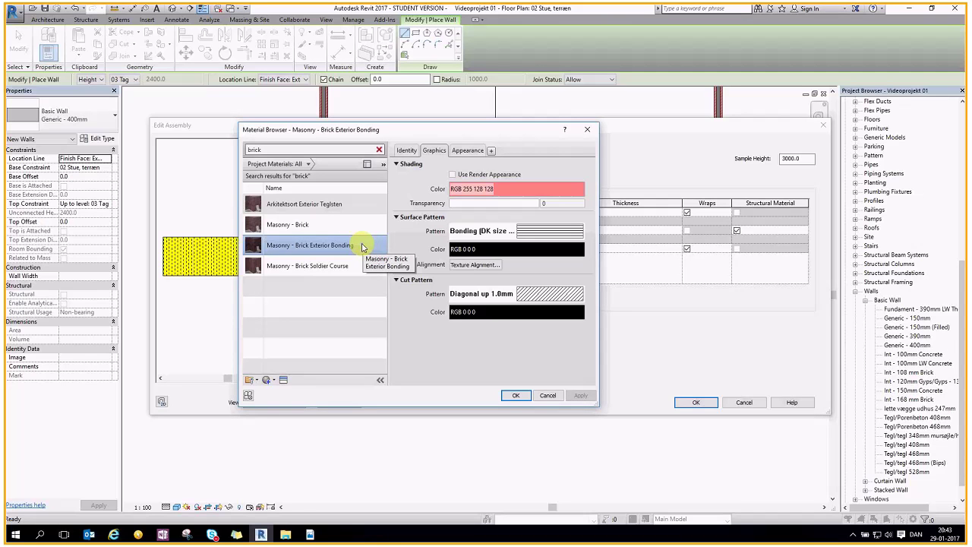
Duplicate Masonry - Brick Exterior Bonding and rename the copy 'Bips Mursten'
right_click(362, 246)
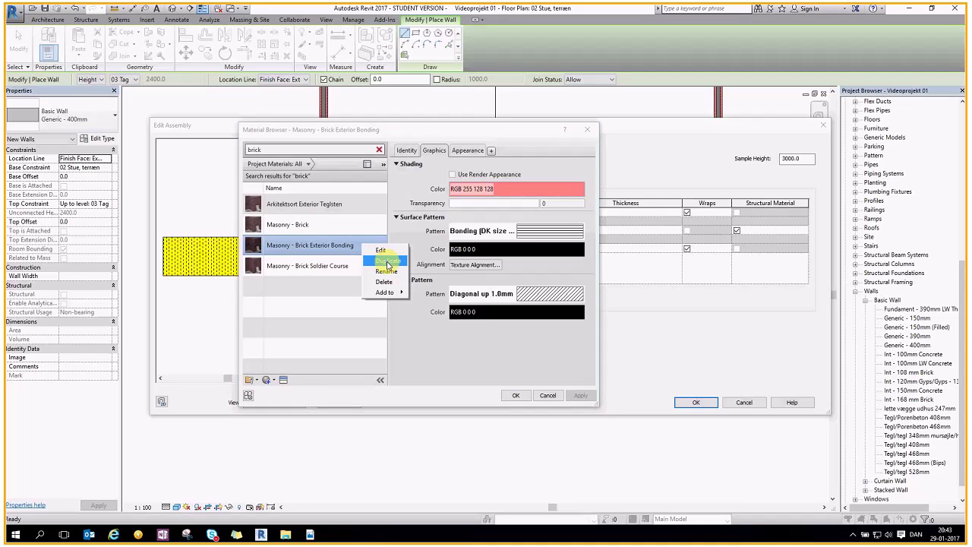
left_click(386, 261)
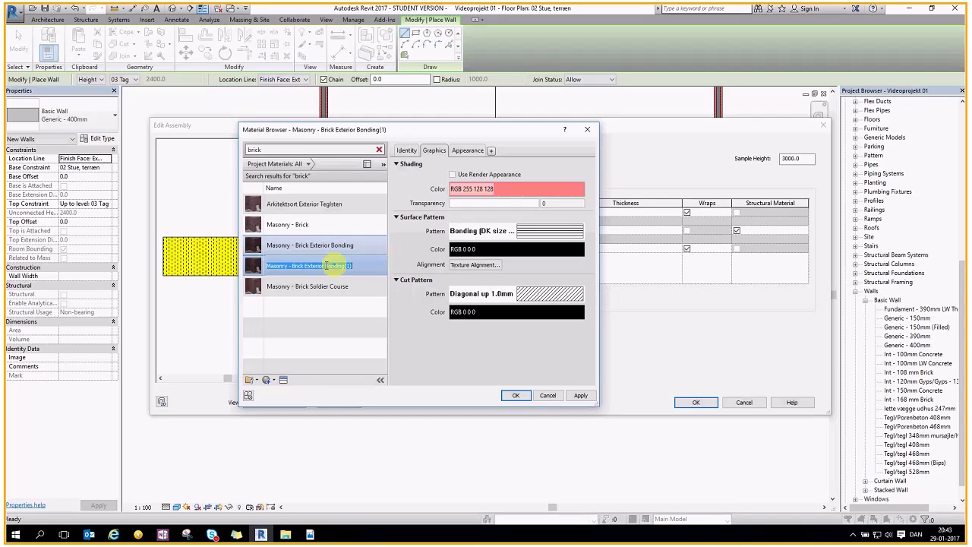
left_click_drag(267, 265, 353, 266)
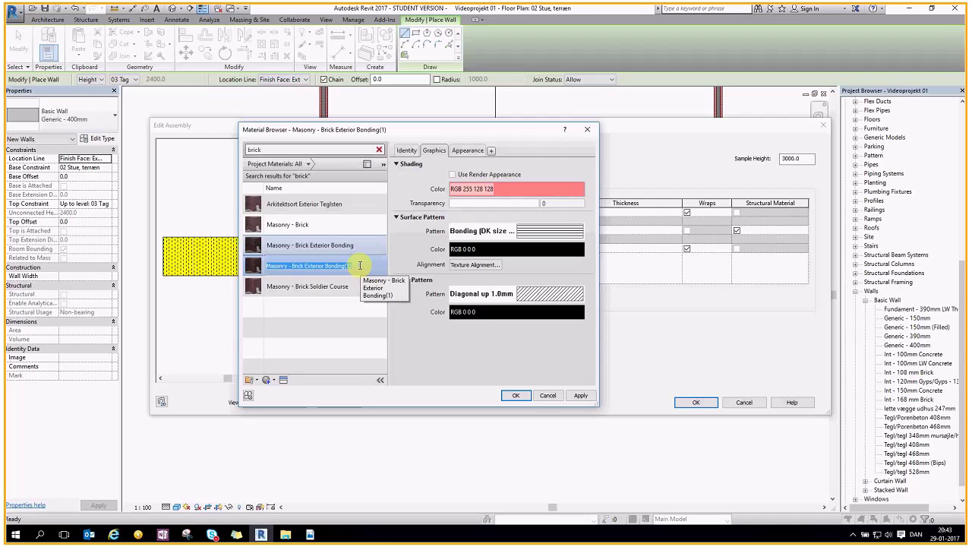
type("Bi")
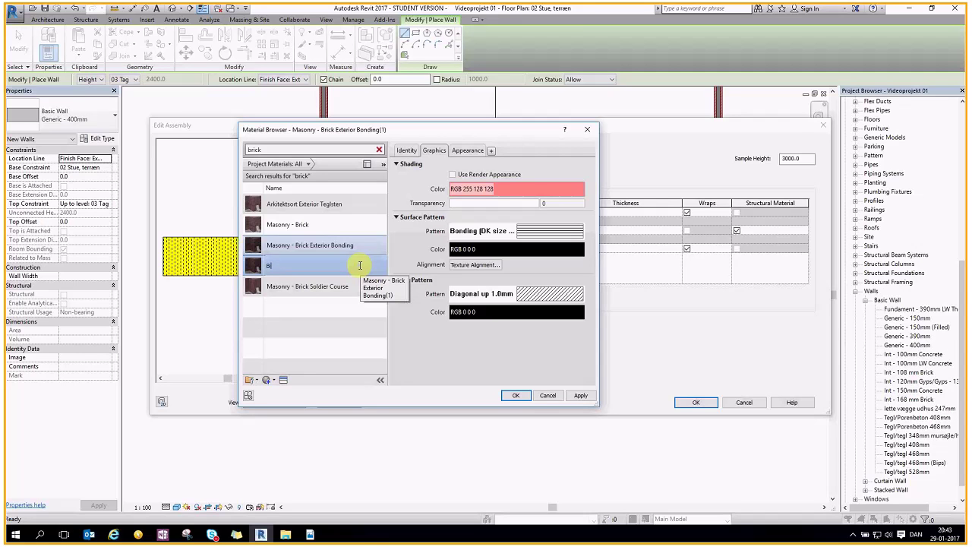
type("ps")
type(" Murvær")
key("BackSpace")
key("BackSpace")
key("BackSpace")
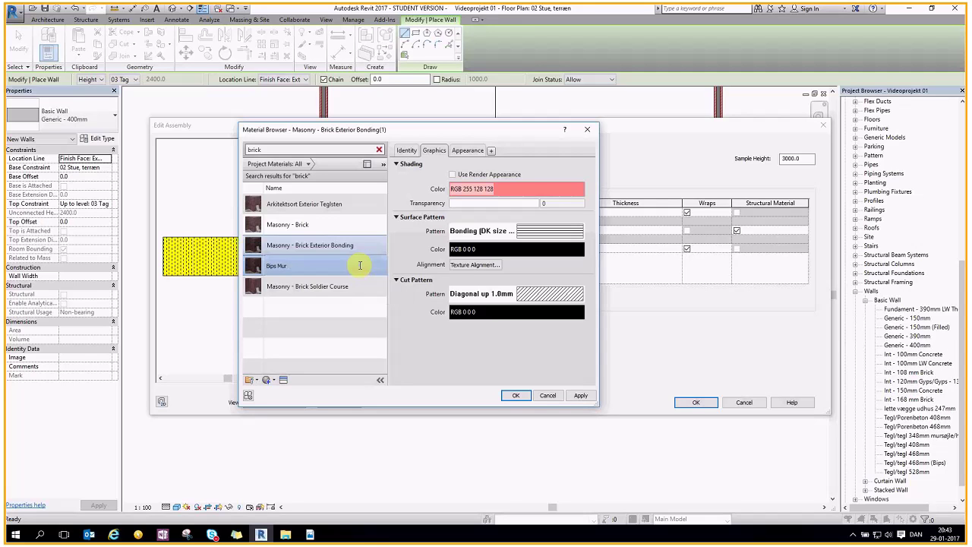
type("sten")
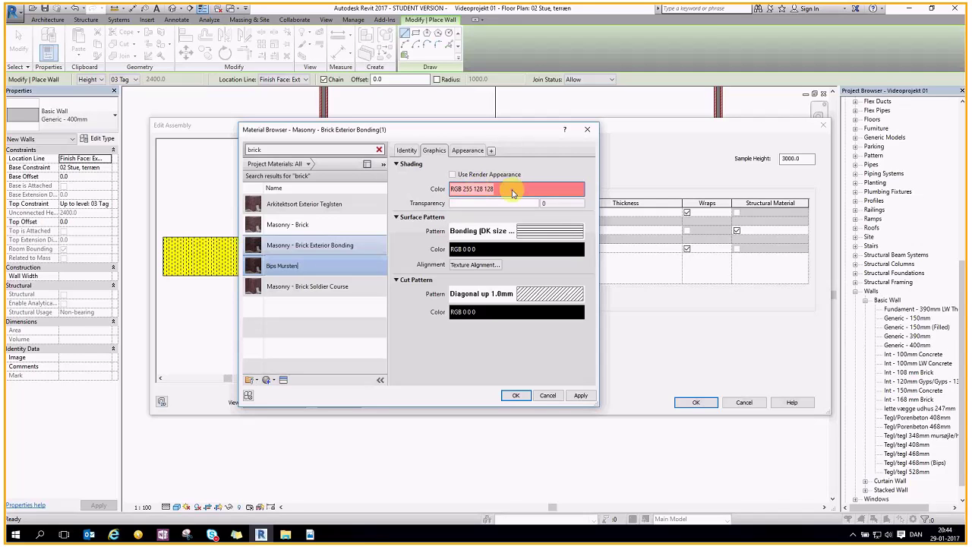
Give Bips Mursten a brick-brown shading colour of Red 129, Green 64, Blue 0
left_click(513, 193)
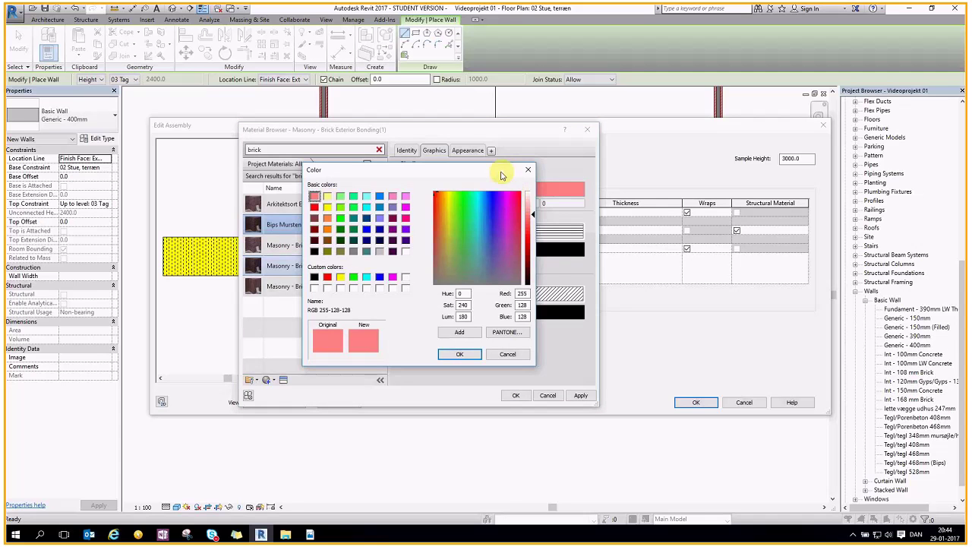
left_click_drag(501, 176, 586, 173)
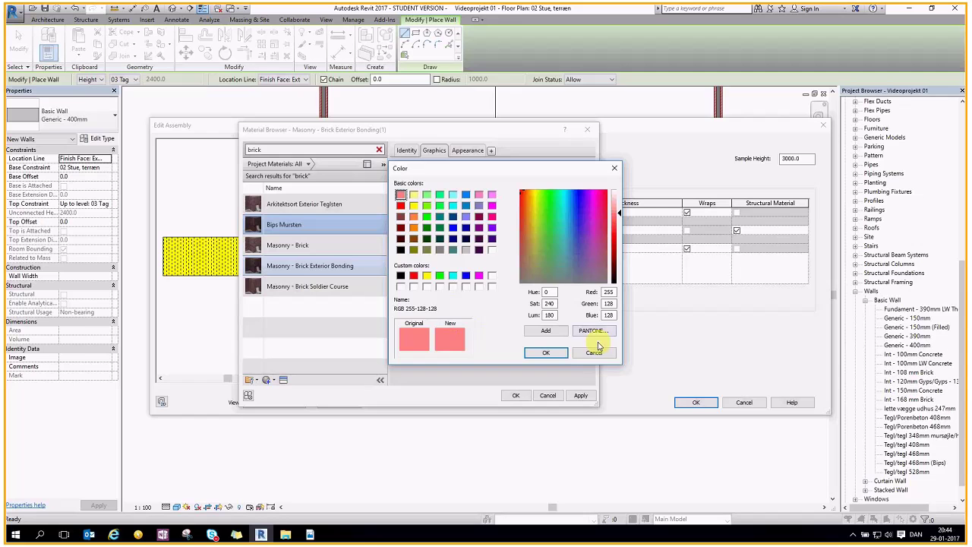
left_click(453, 342)
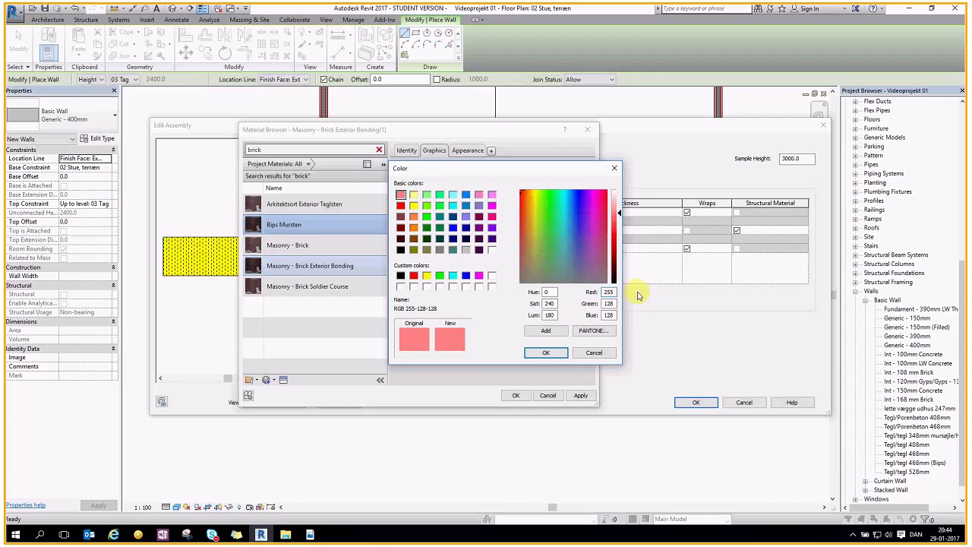
key("BackSpace")
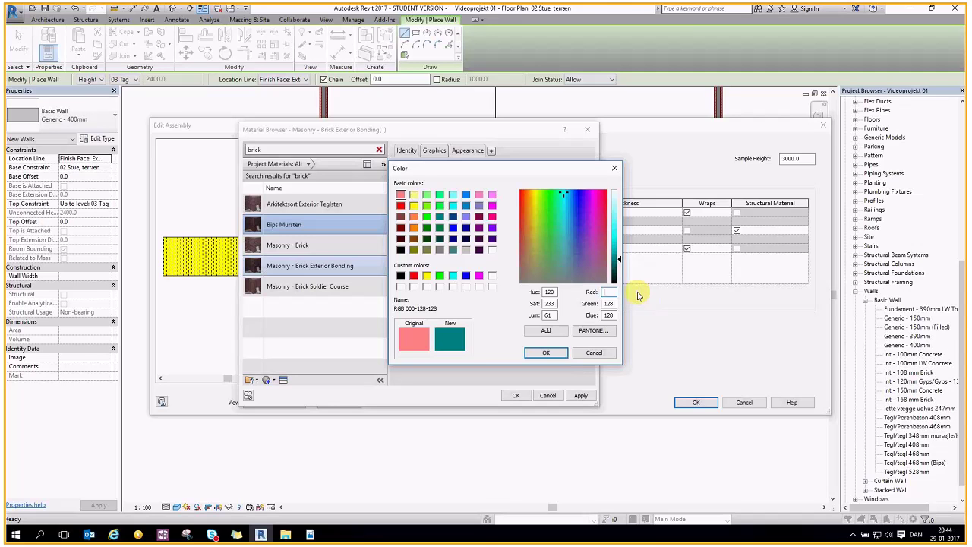
type("129")
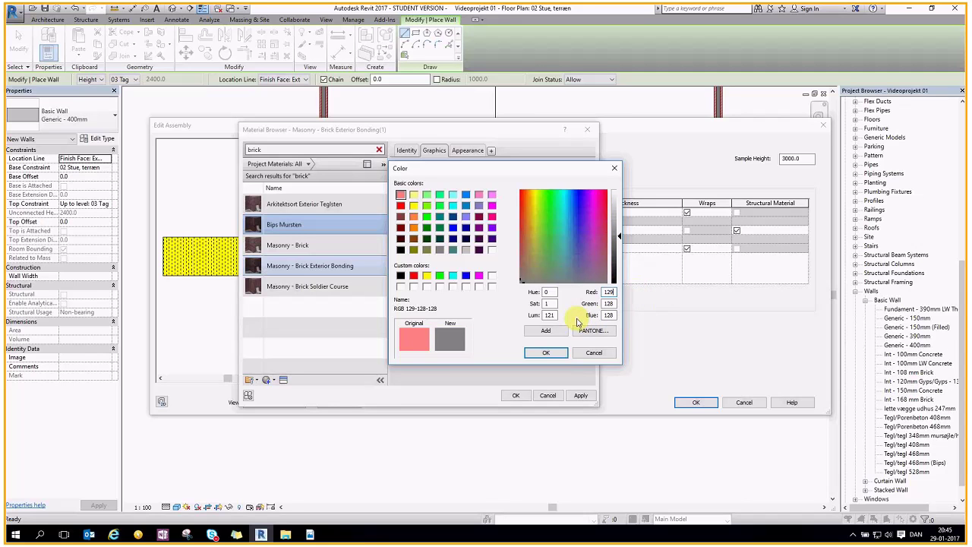
left_click(548, 329)
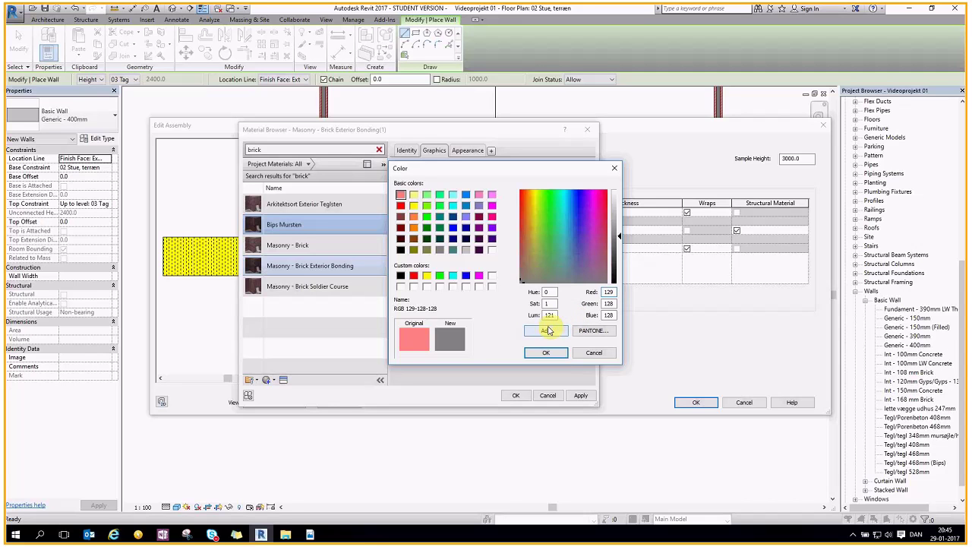
double_click(612, 302)
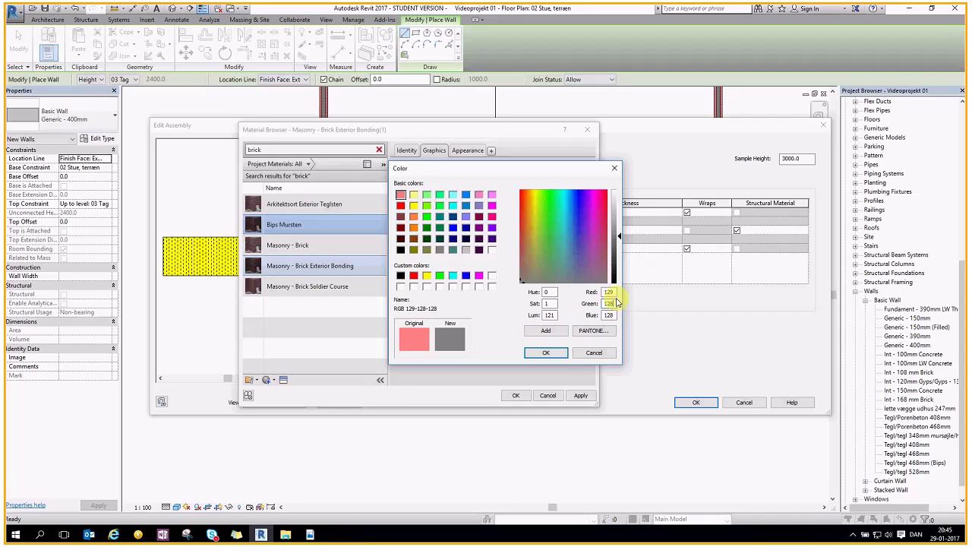
key("BackSpace")
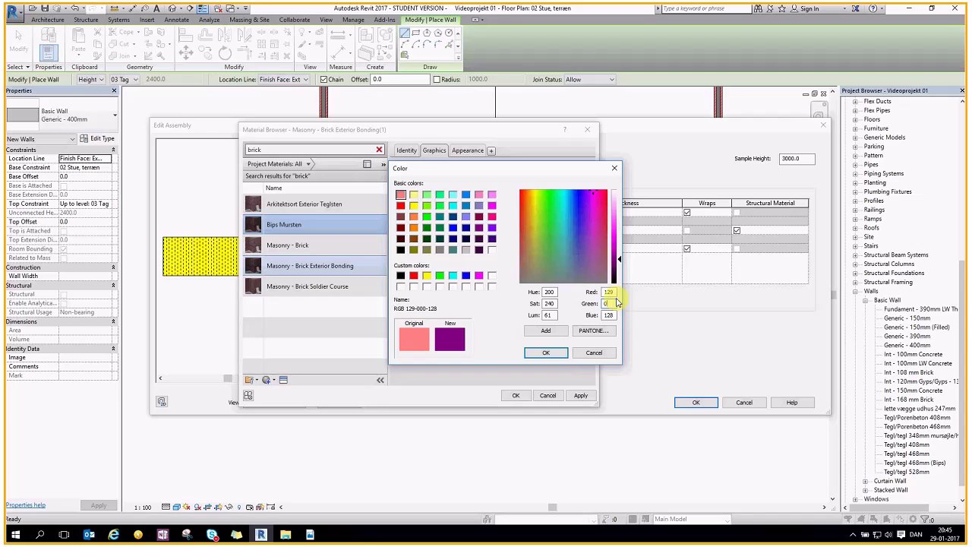
type("64")
key("Tab")
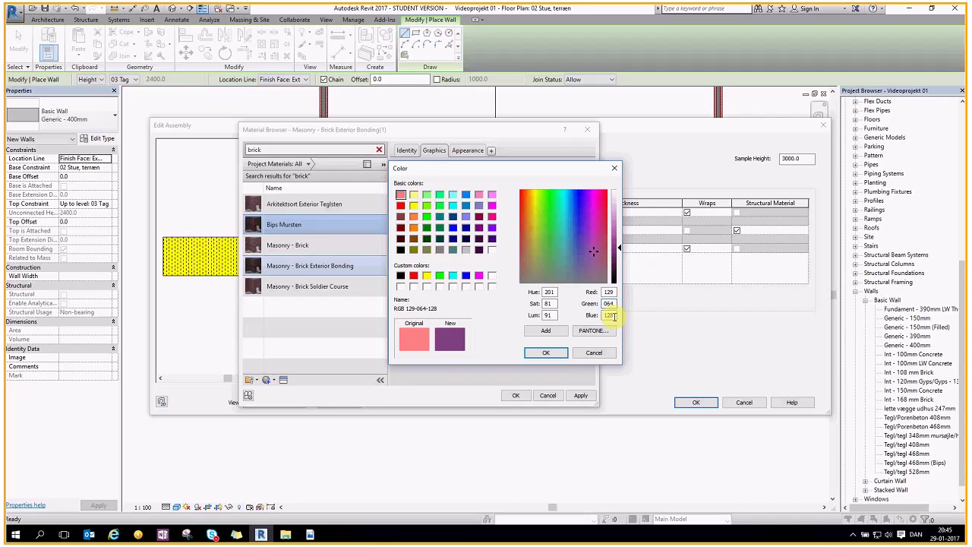
key("BackSpace")
type("000")
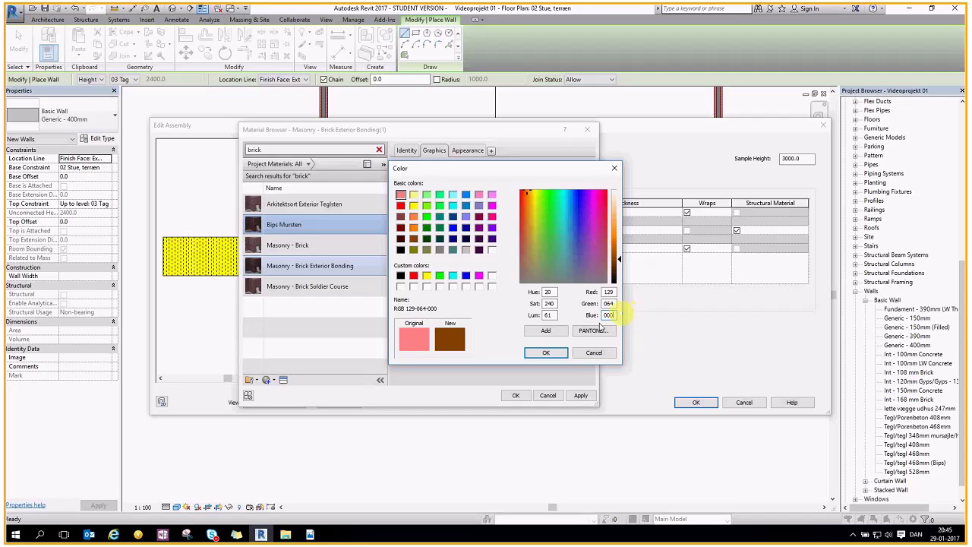
left_click(557, 353)
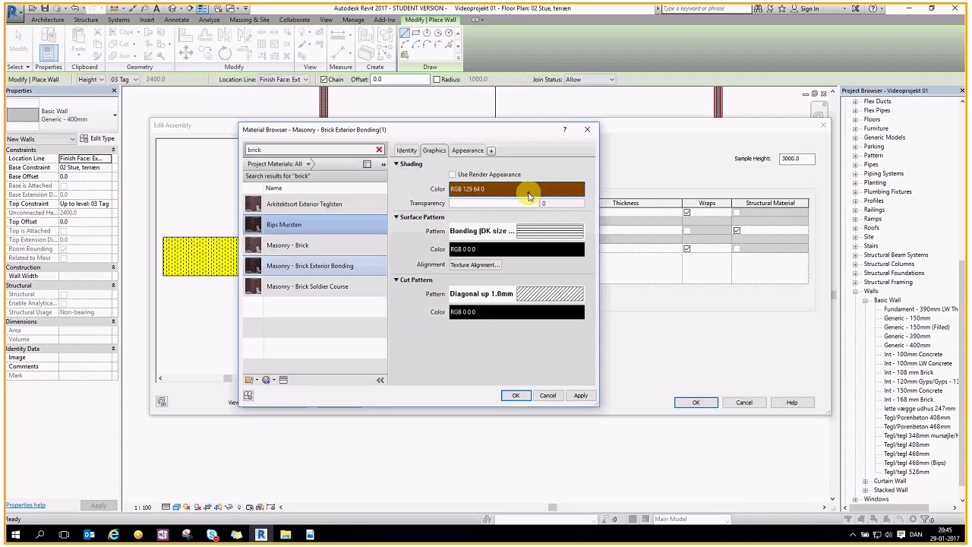
Confirm Bips Mursten for the outer Structure layer and set its thickness to 108
left_click(516, 395)
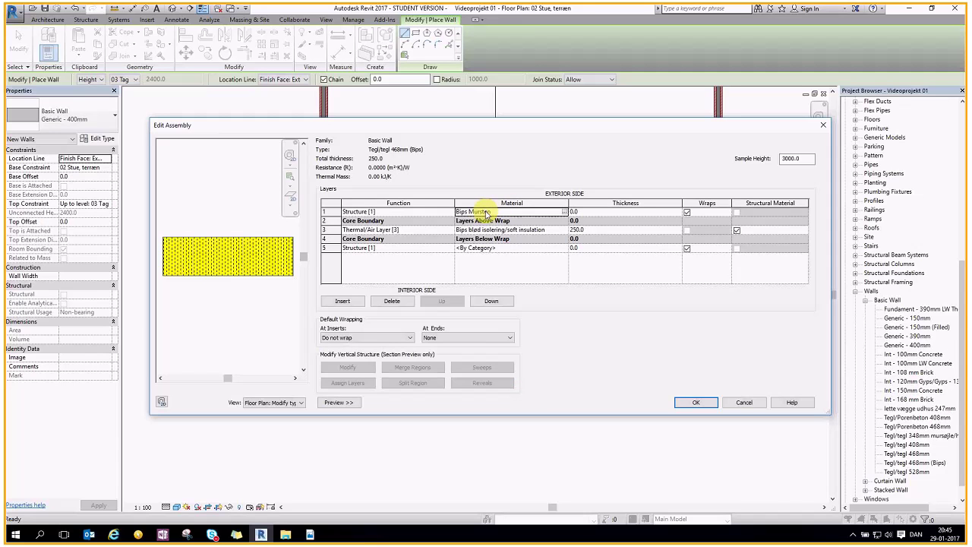
left_click(615, 212)
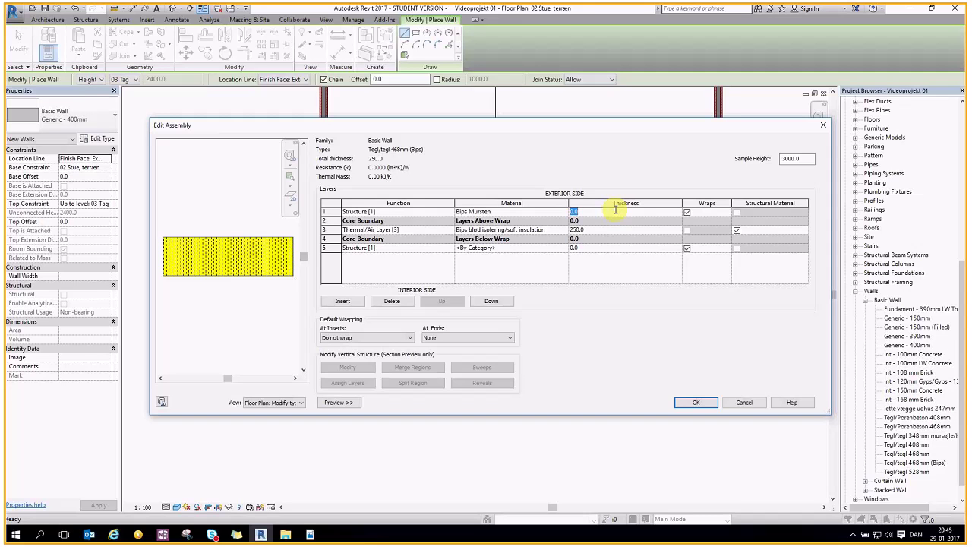
type("108")
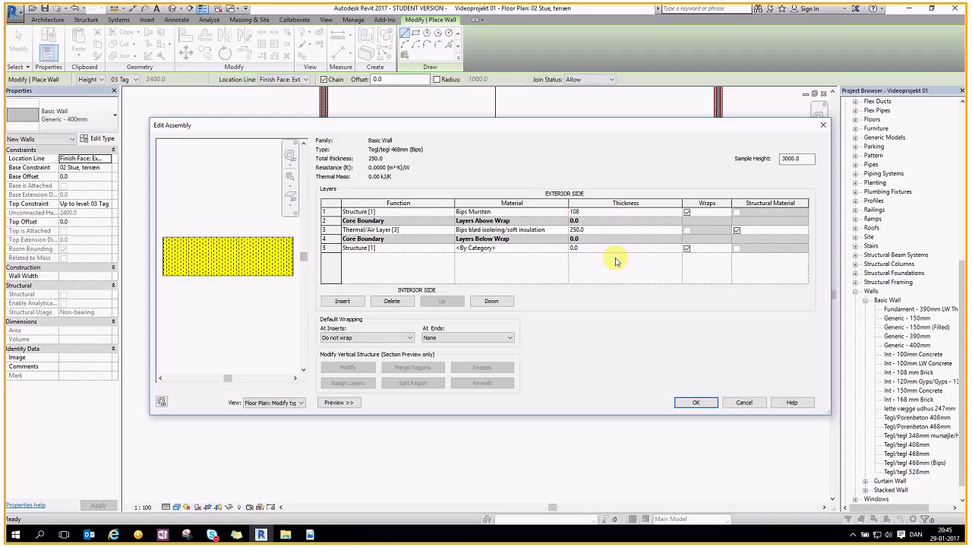
left_click(561, 249)
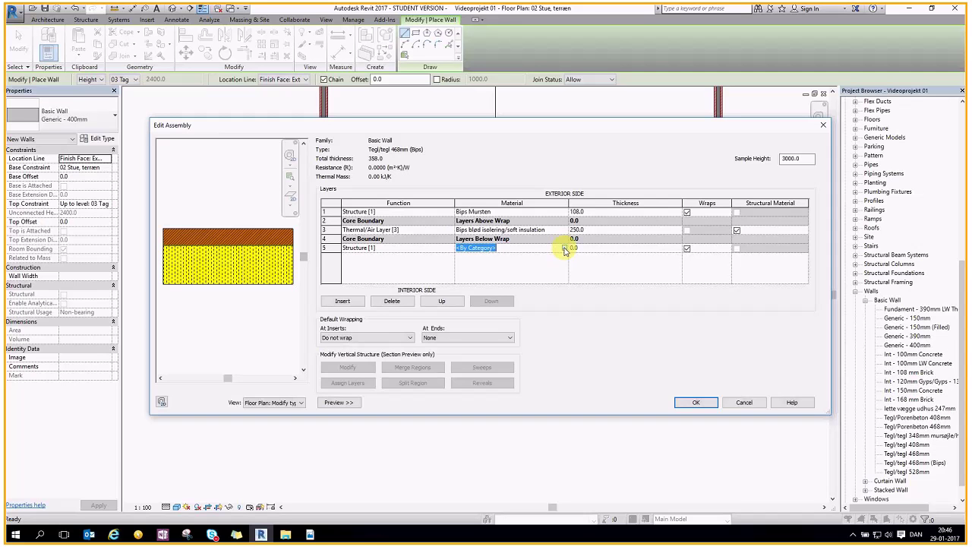
Assign Bips Mursten to the inner Structure layer at 108 thick, totalling 466.0
left_click(564, 248)
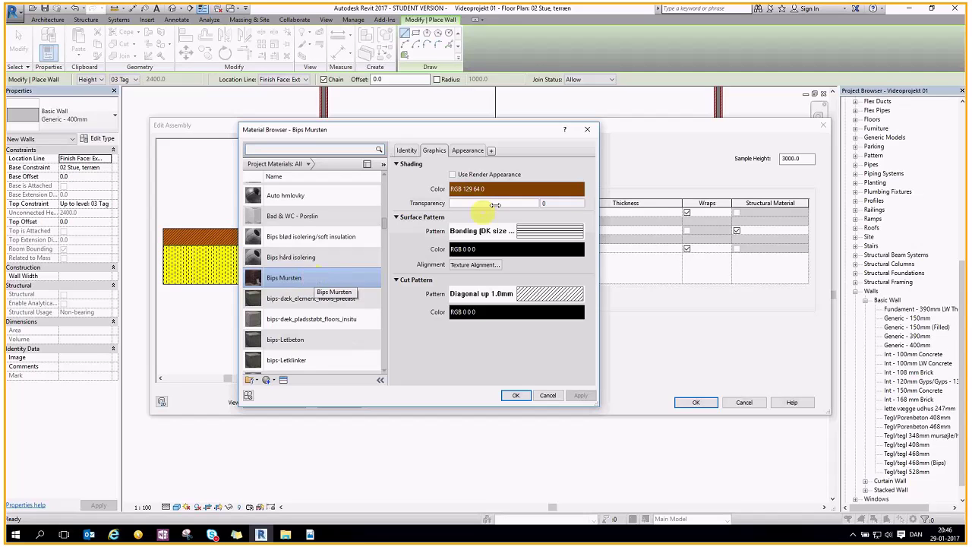
left_click(515, 397)
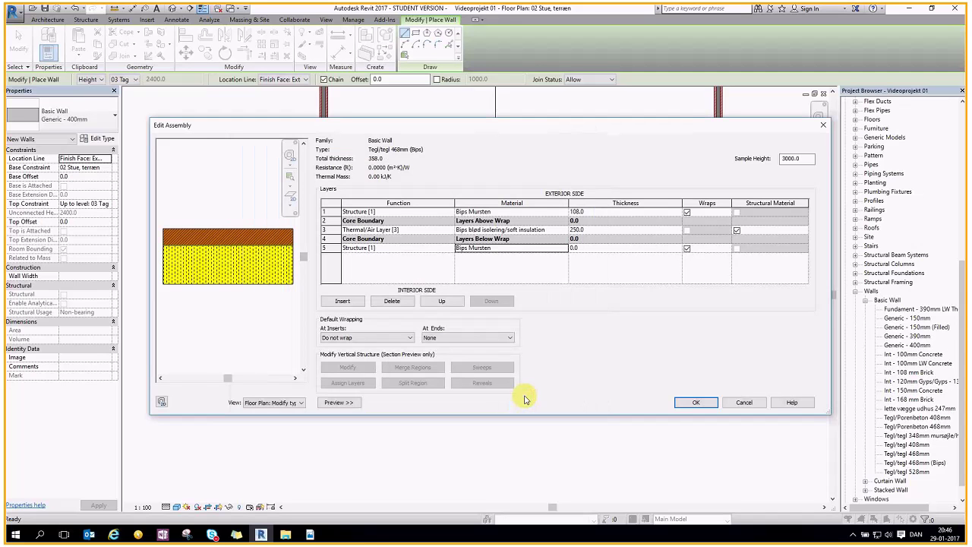
left_click(580, 248)
key("BackSpace")
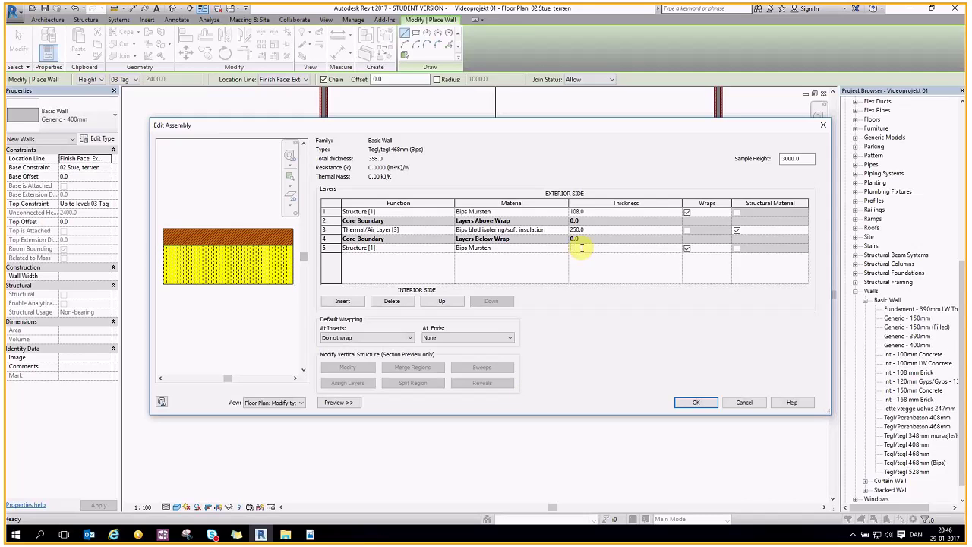
type("108")
key("Tab")
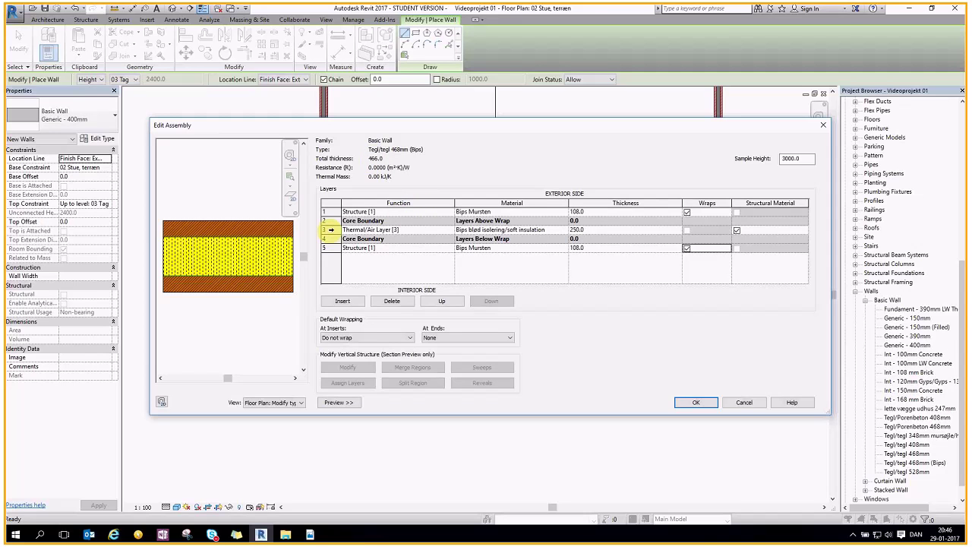
Insert a Thermal/Air Layer [3] above the insulation layer
left_click(331, 229)
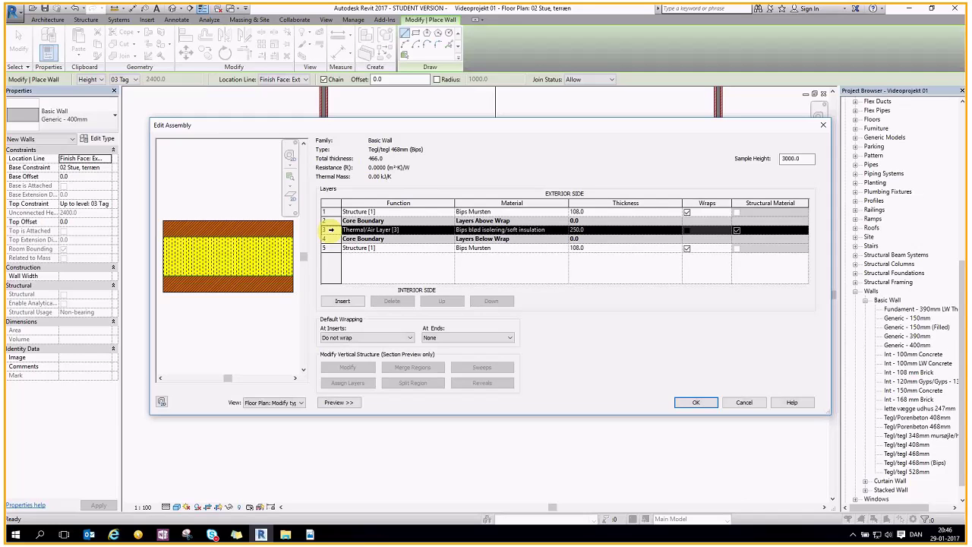
left_click(344, 302)
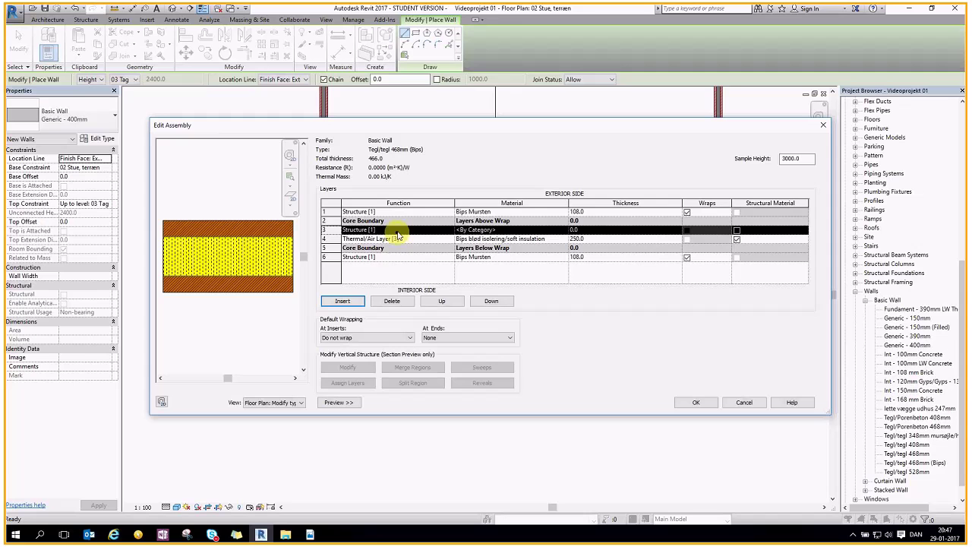
left_click(397, 231)
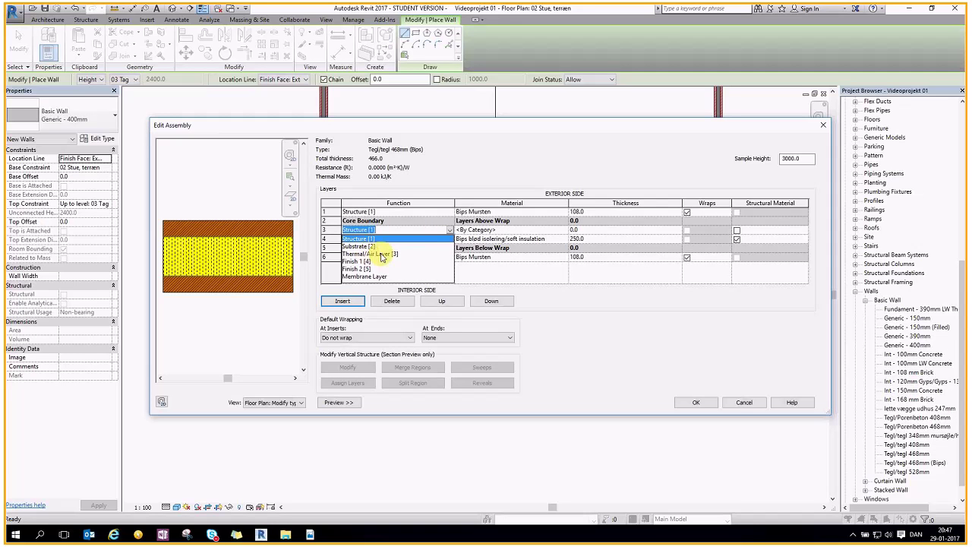
left_click(382, 255)
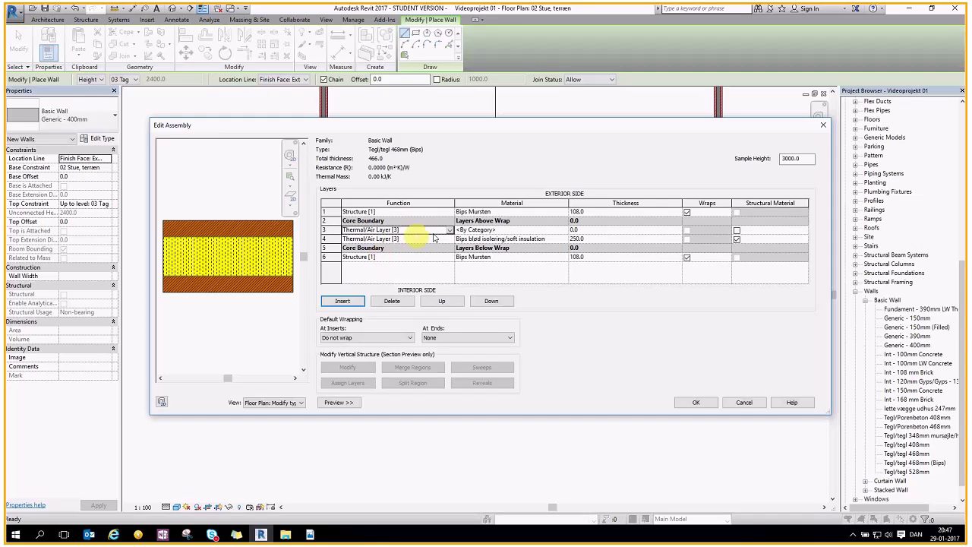
left_click(567, 232)
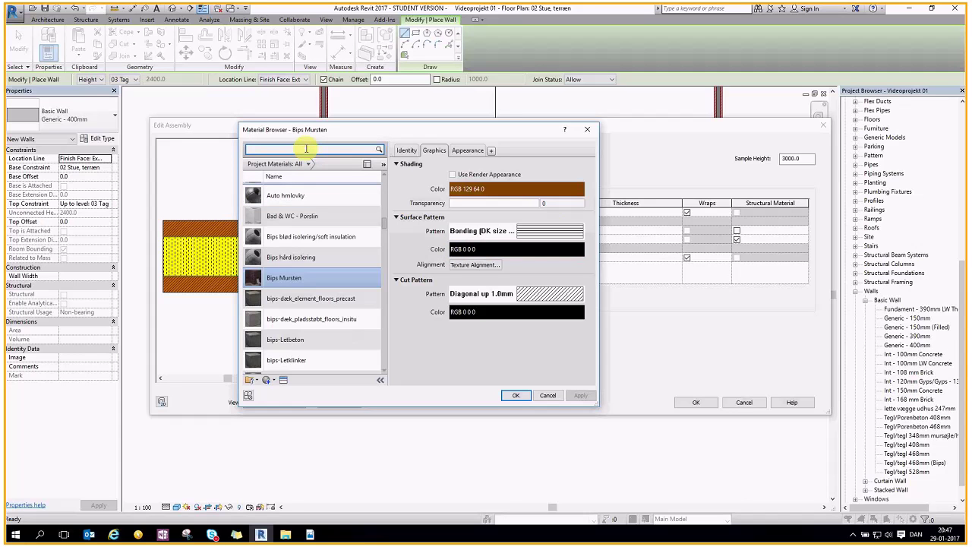
Search for 'luft' and assign the Luft material to the air layer
type("lust")
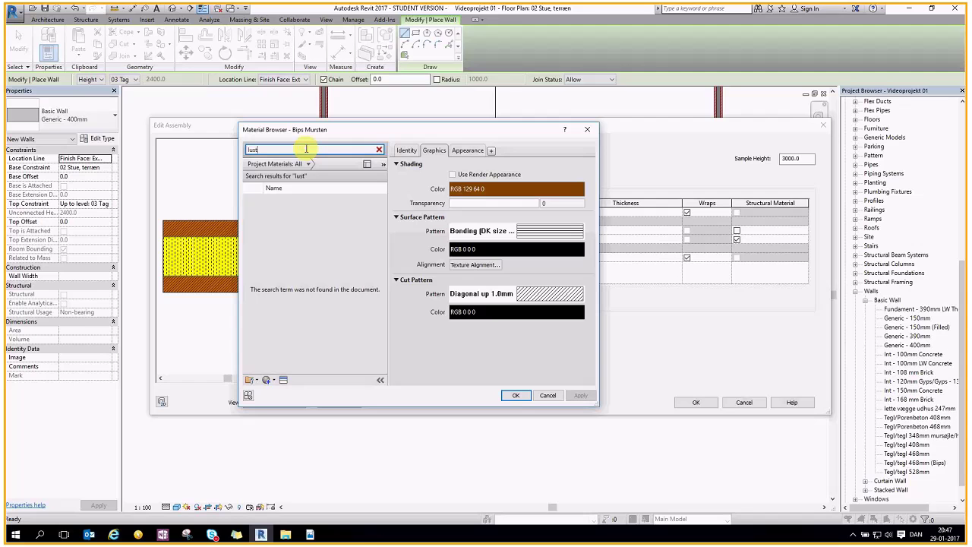
key("BackSpace")
key("BackSpace")
type("ft")
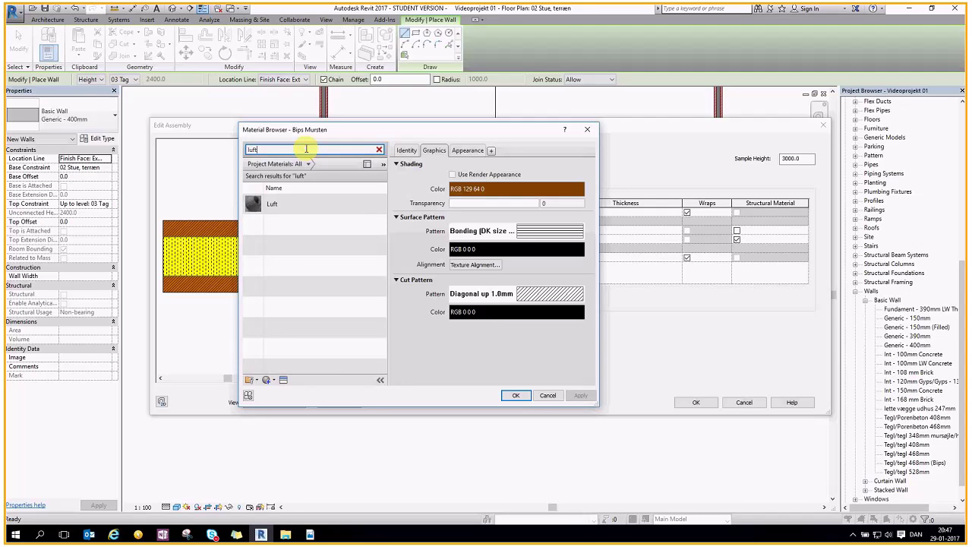
left_click(307, 204)
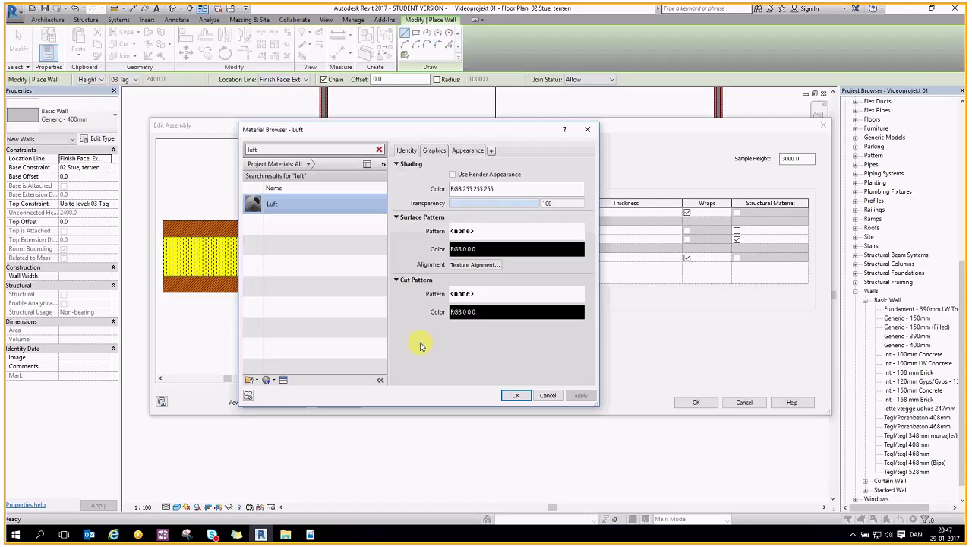
left_click(512, 394)
Set the air layer to 2 mm for a 468.0 total width and confirm the wall type
left_click(582, 229)
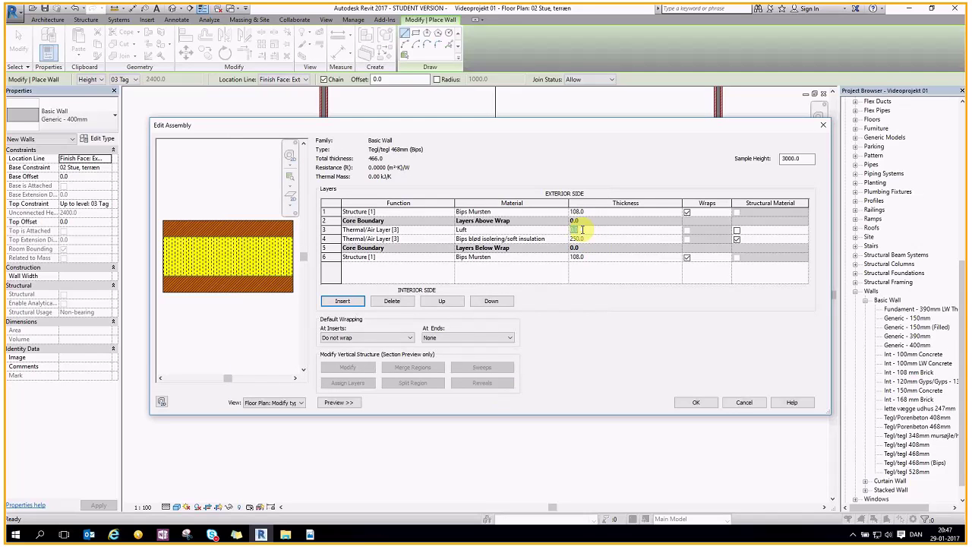
type("2")
left_click(598, 277)
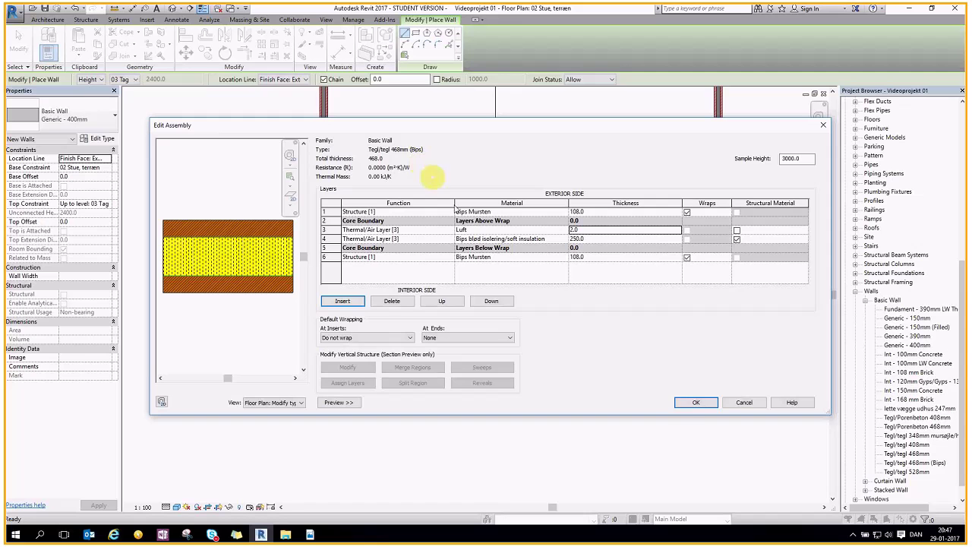
left_click(693, 403)
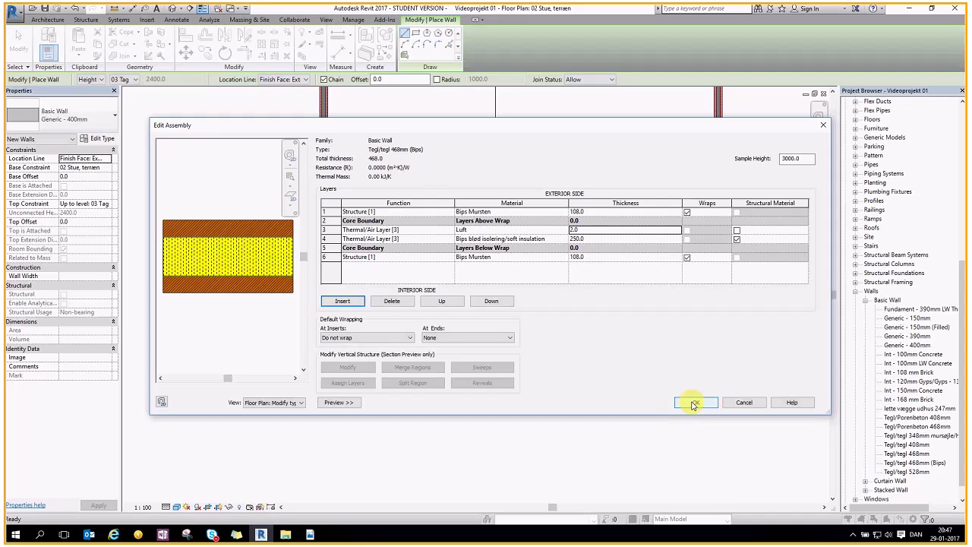
left_click(692, 404)
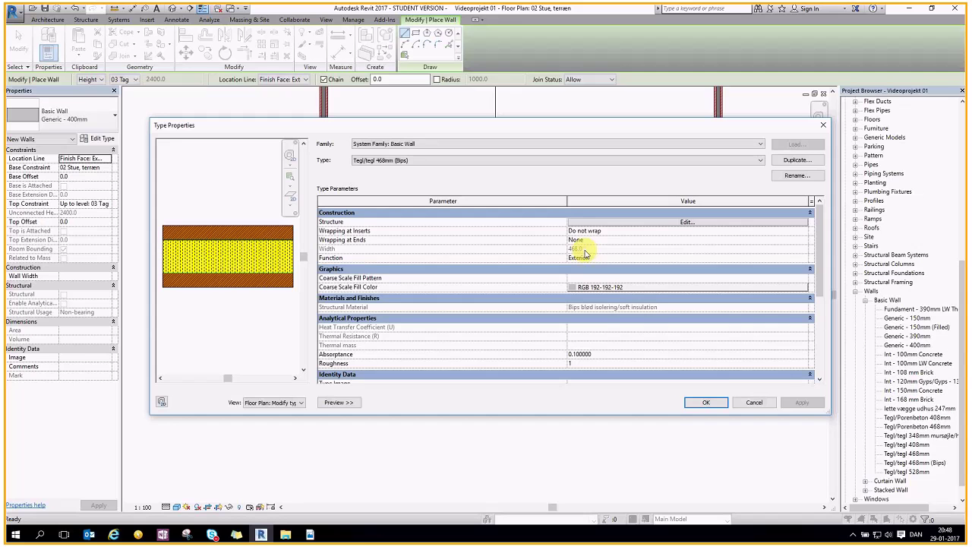
left_click(706, 402)
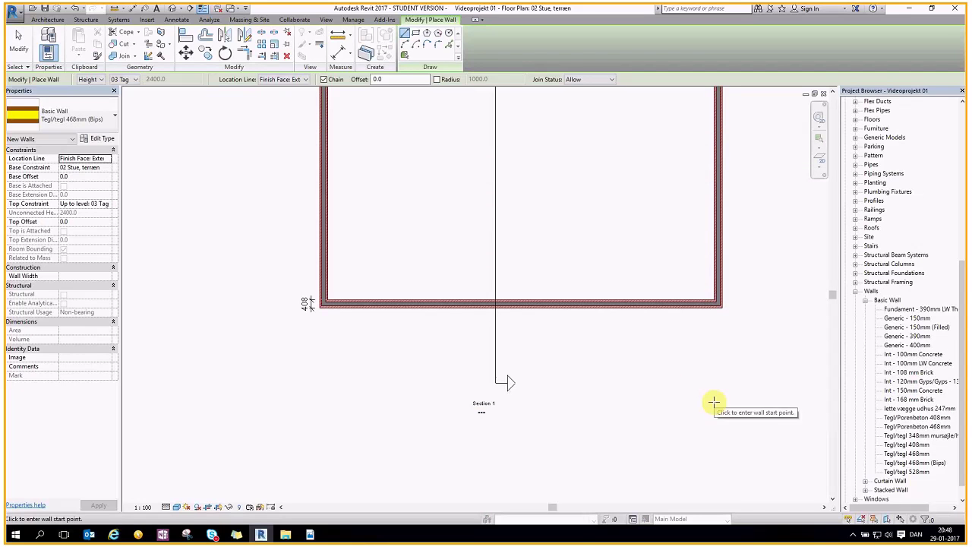
Draw a closed four-wall rectangle of Bips walls, 4600 along the bottom, in the lower-left corner
scroll(354, 278, "up", 2)
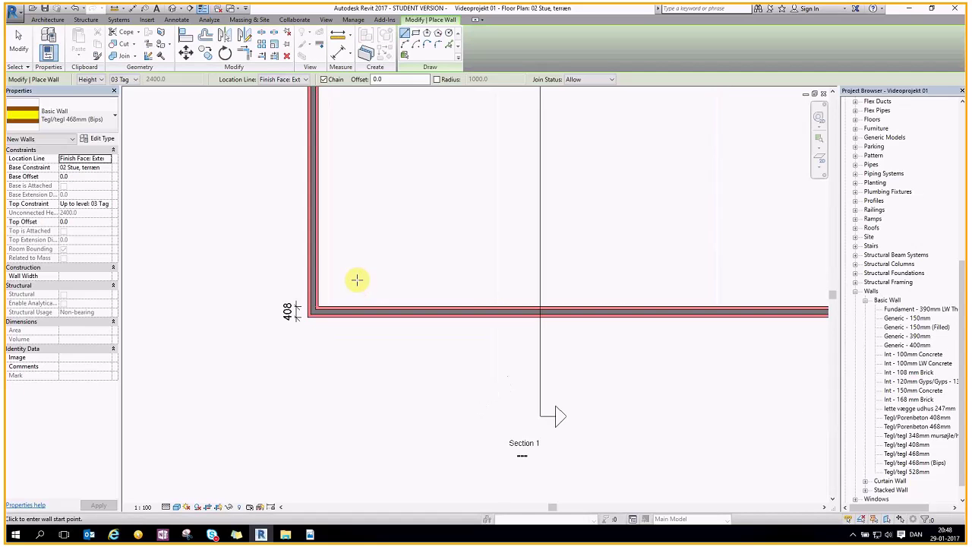
left_click(347, 284)
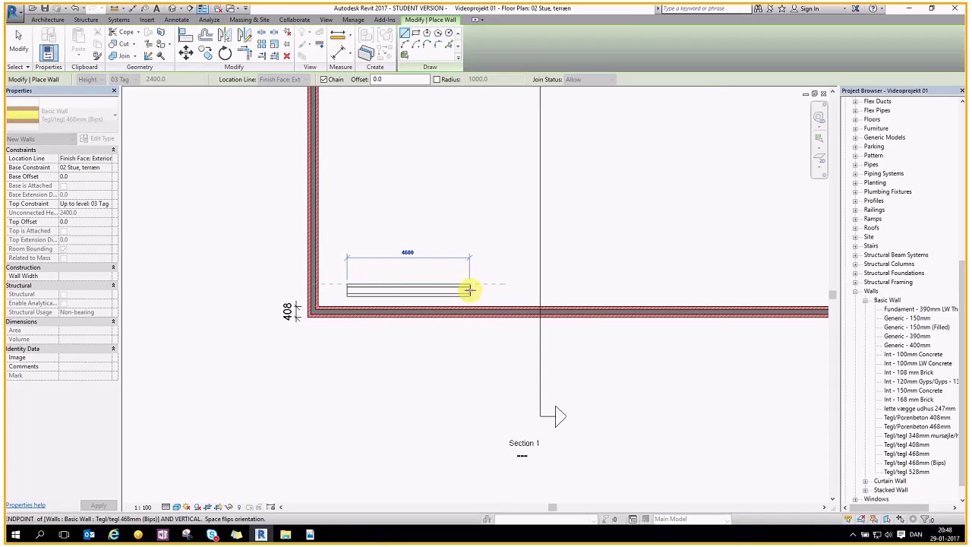
left_click(469, 284)
left_click(469, 206)
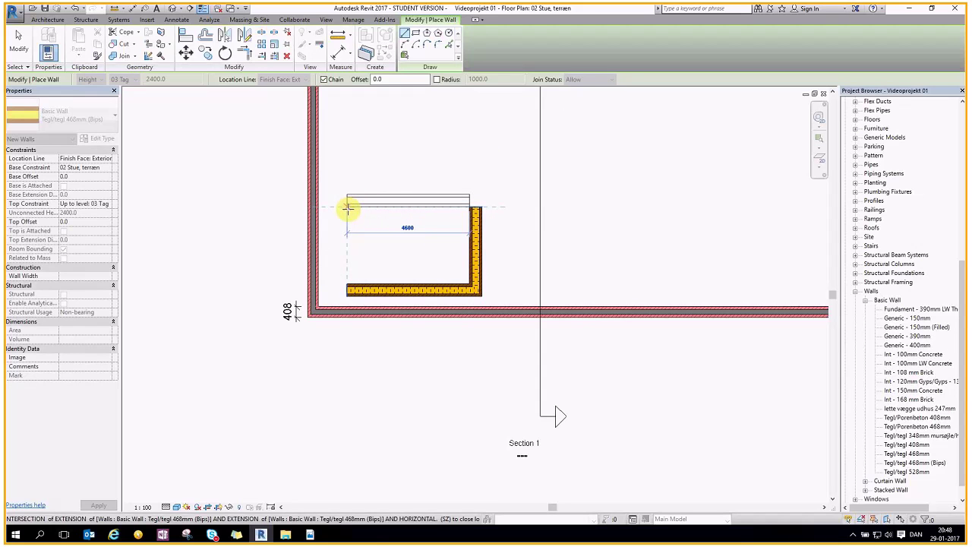
left_click(347, 206)
left_click(346, 285)
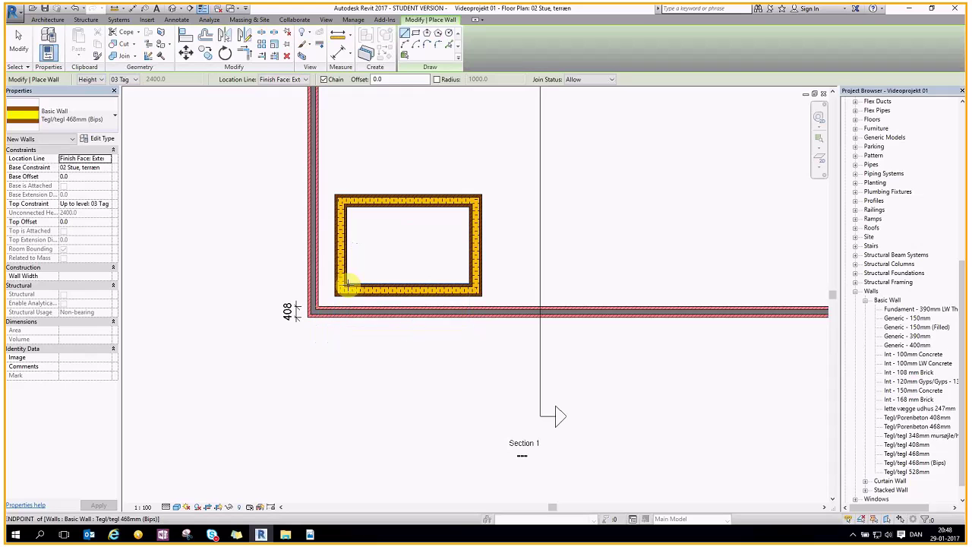
key("Escape")
key("Escape")
scroll(345, 287, "up", 3)
scroll(341, 296, "up", 3)
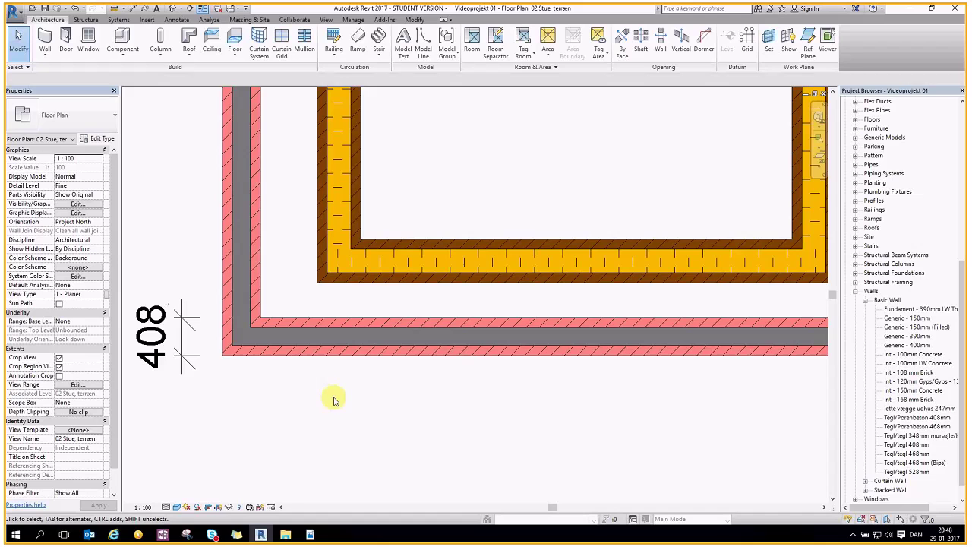
scroll(334, 400, "down", 1)
scroll(334, 400, "down", 1)
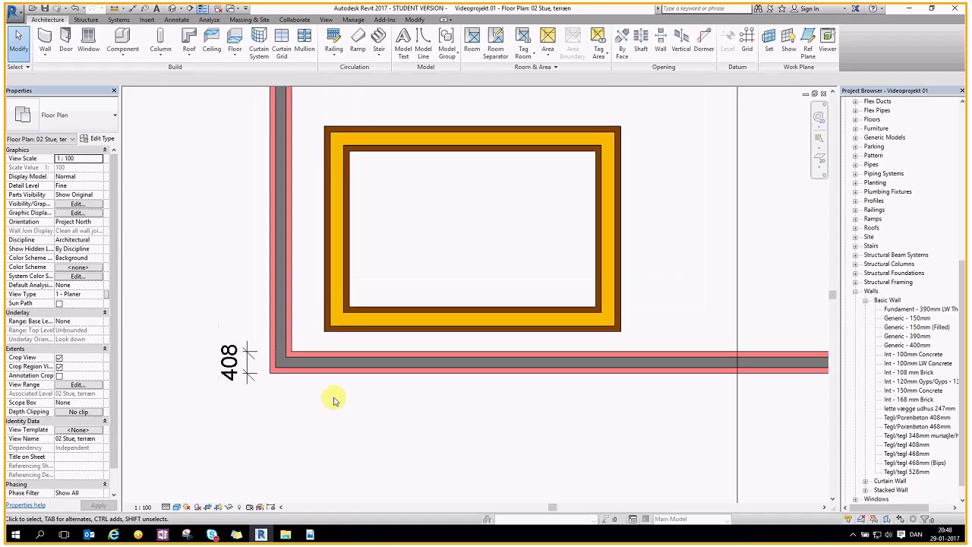
scroll(334, 400, "down", 2)
scroll(334, 400, "down", 2)
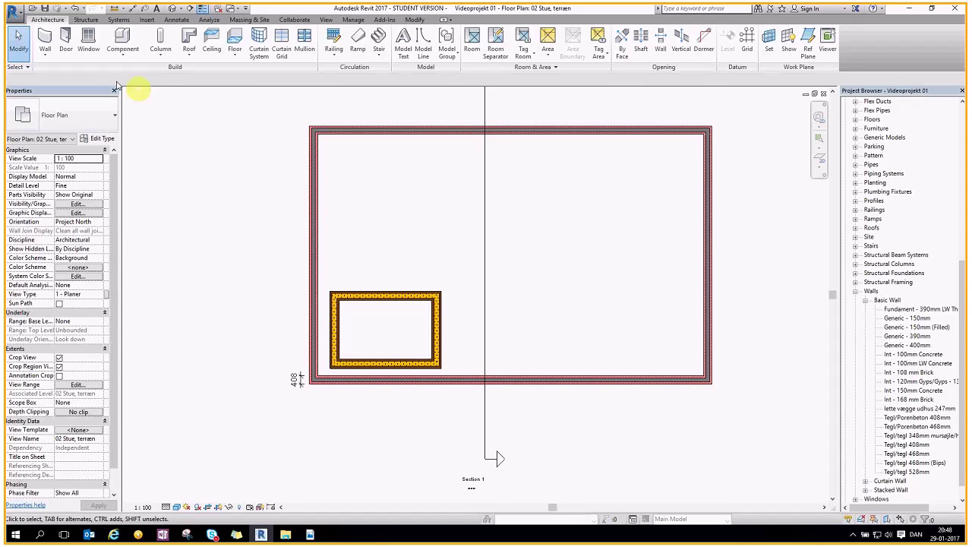
Start the Wall tool with type Tegl/tegl 468mm (Bips) and open its Type Properties
left_click(45, 38)
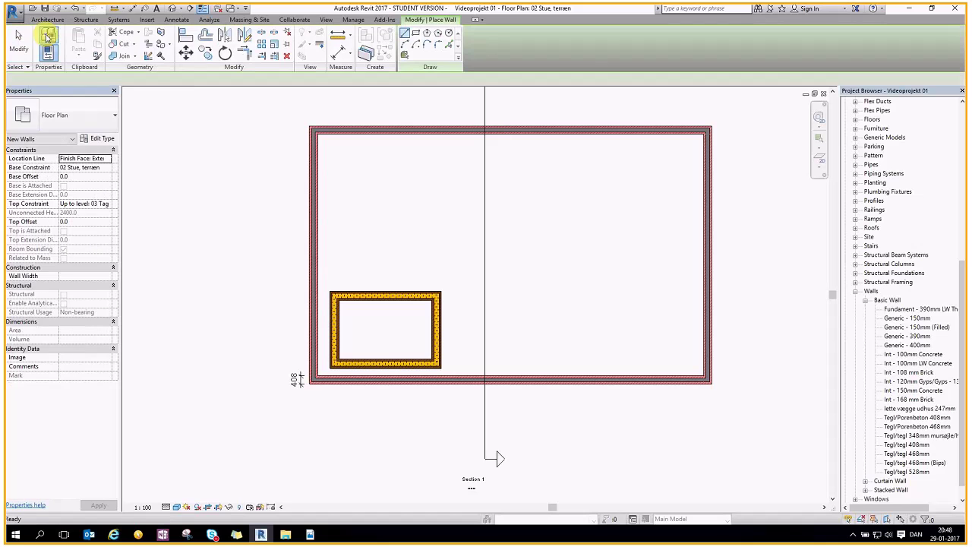
left_click(115, 118)
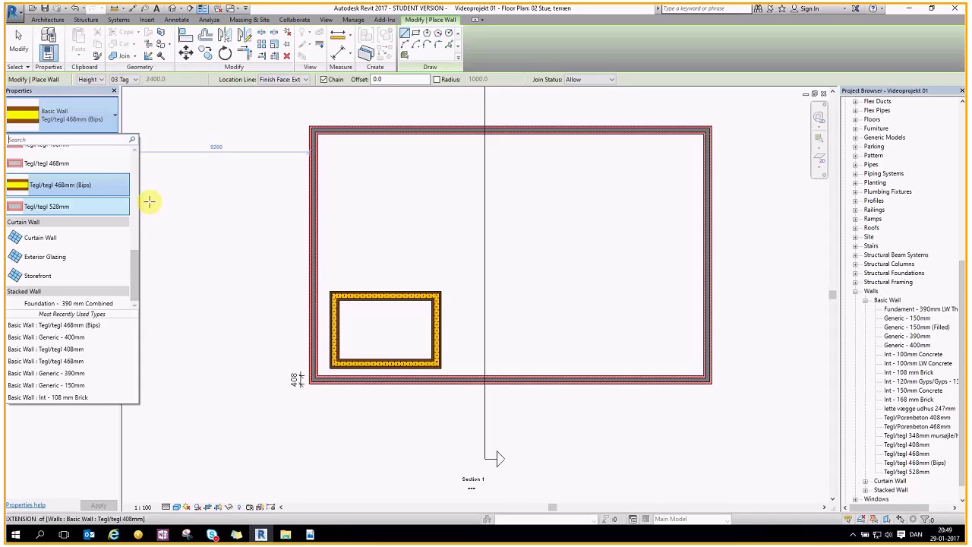
left_click(119, 188)
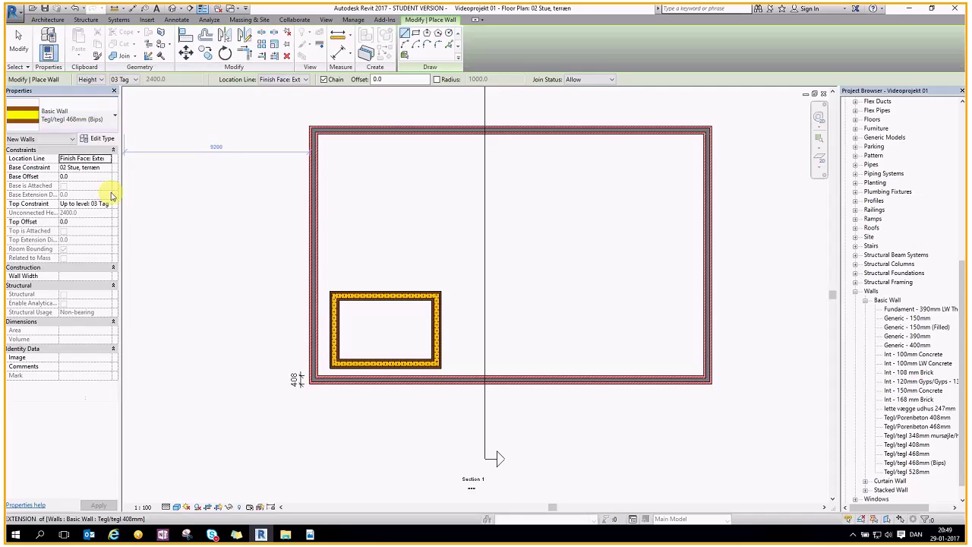
left_click(104, 140)
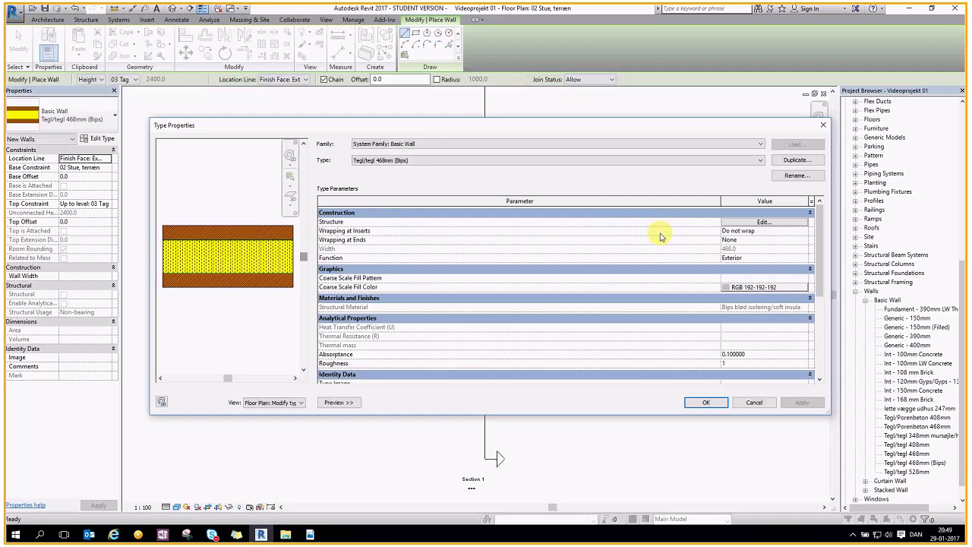
Set both Wrapping at Inserts and Wrapping at Ends to Exterior
left_click(804, 233)
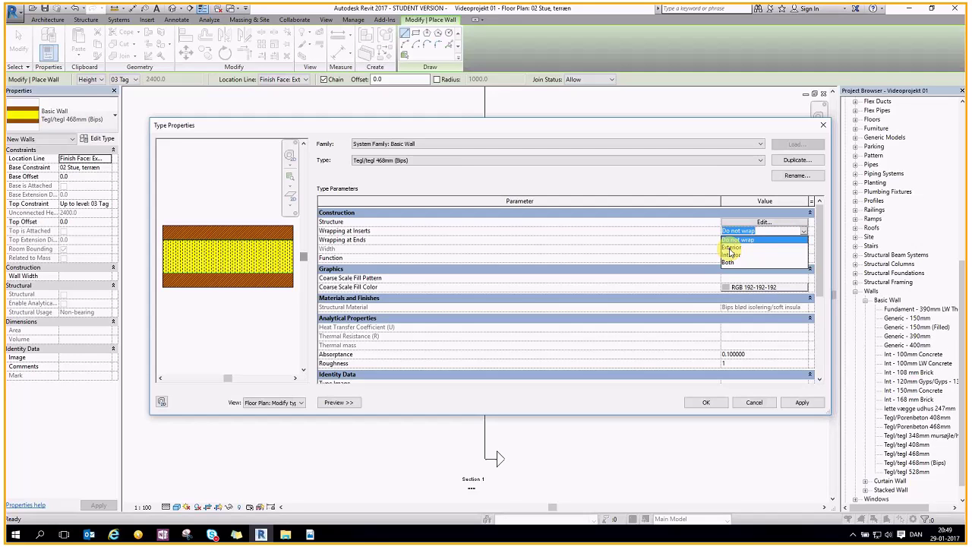
left_click(729, 248)
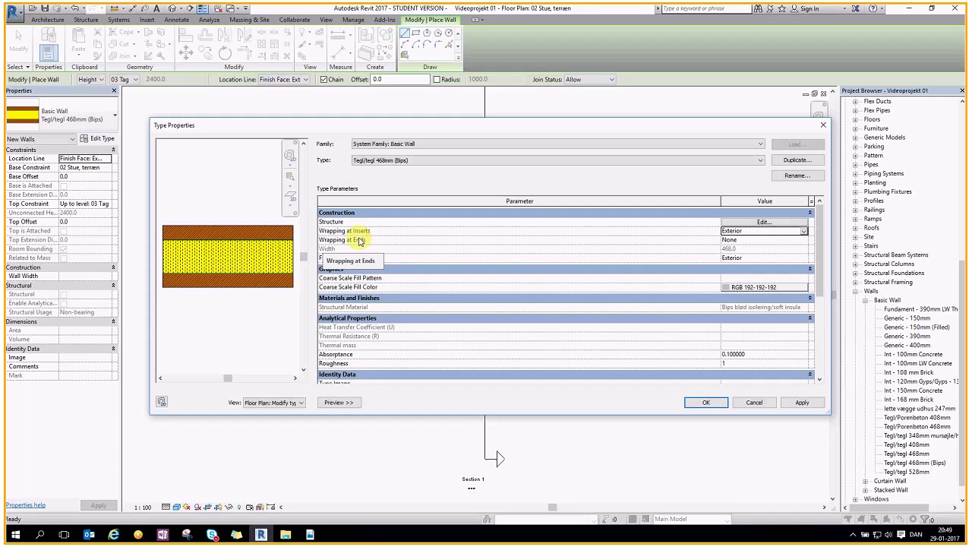
left_click(782, 240)
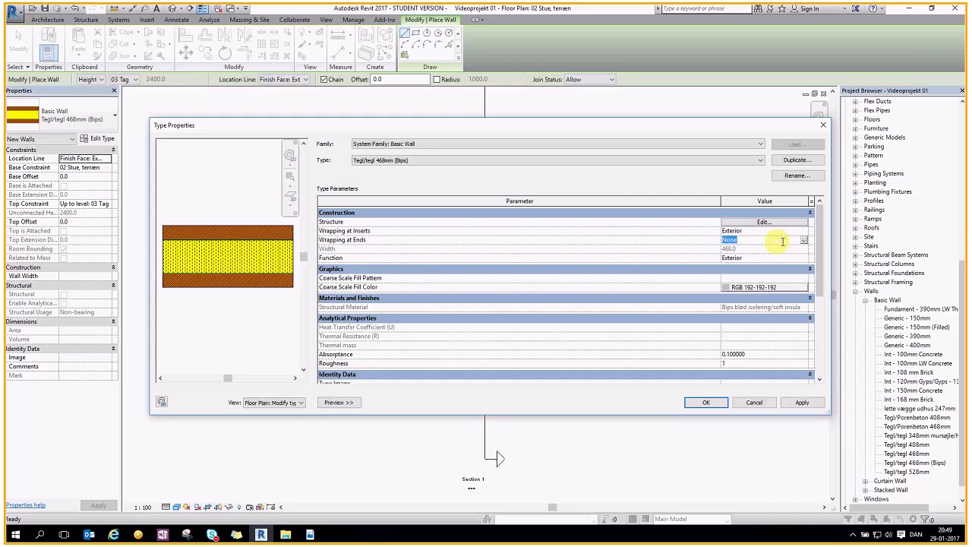
left_click(803, 239)
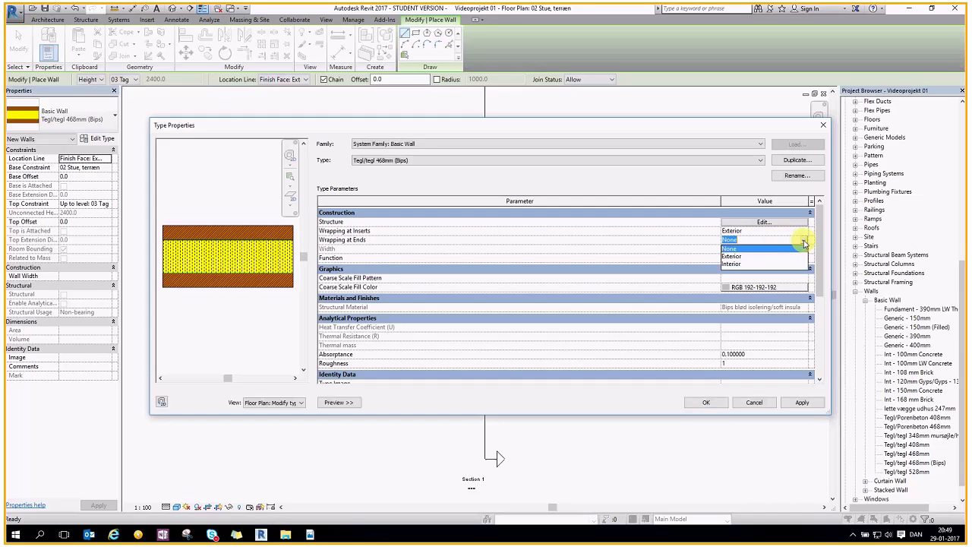
left_click(732, 259)
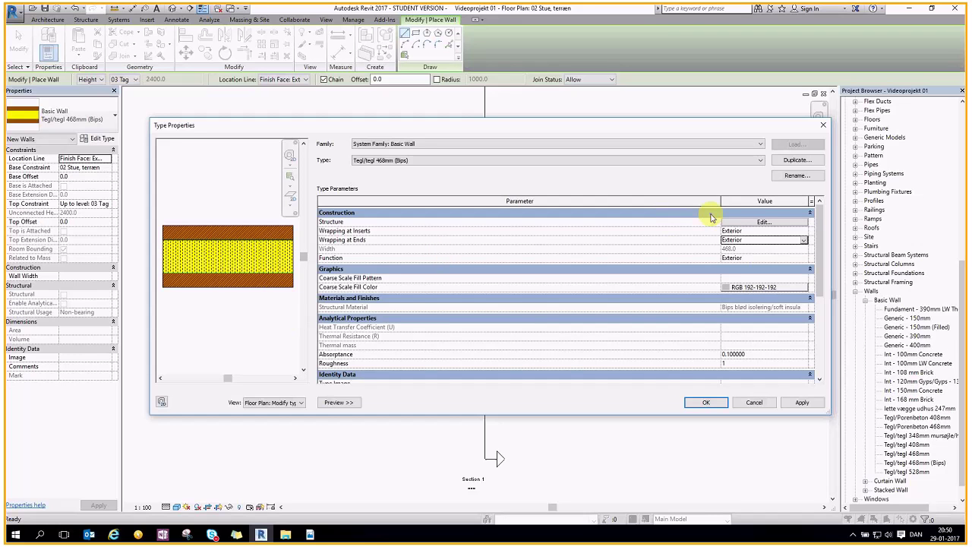
Review the layer structure, keeping the outer brick layer's wrapping on, and accept it
left_click(753, 223)
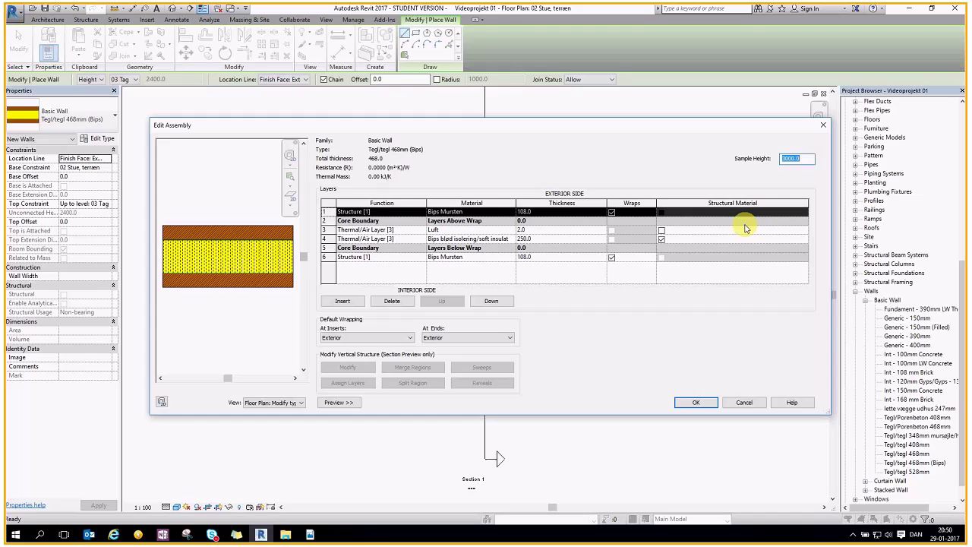
left_click(612, 212)
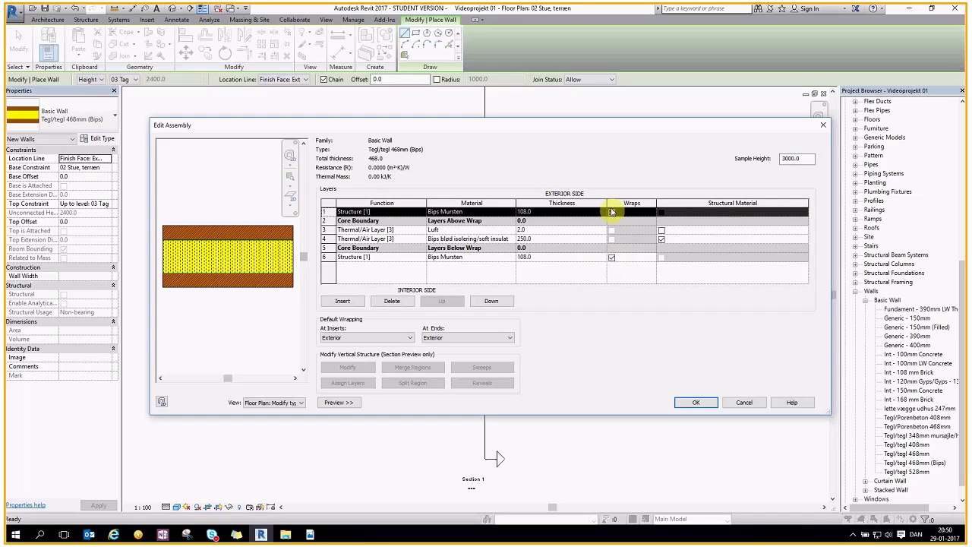
left_click(612, 212)
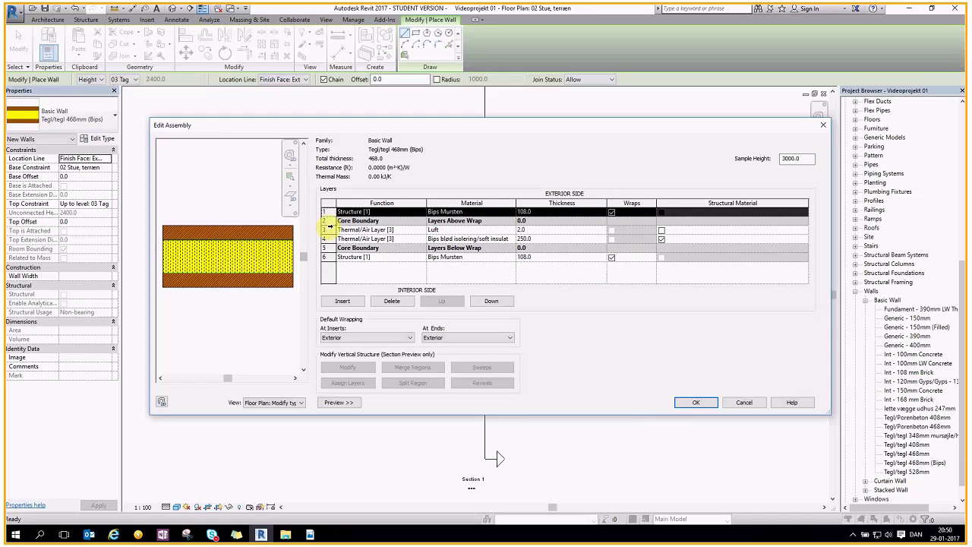
left_click(326, 229)
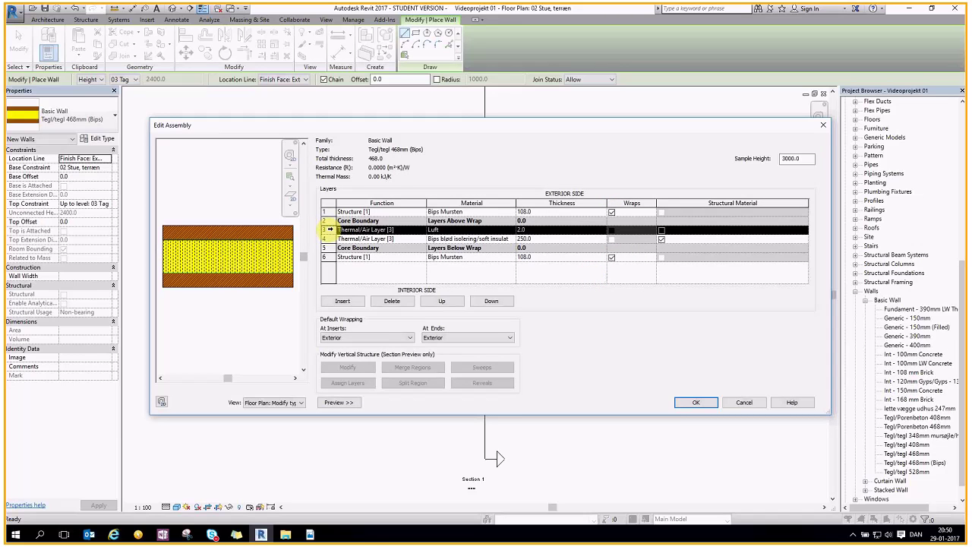
left_click(704, 402)
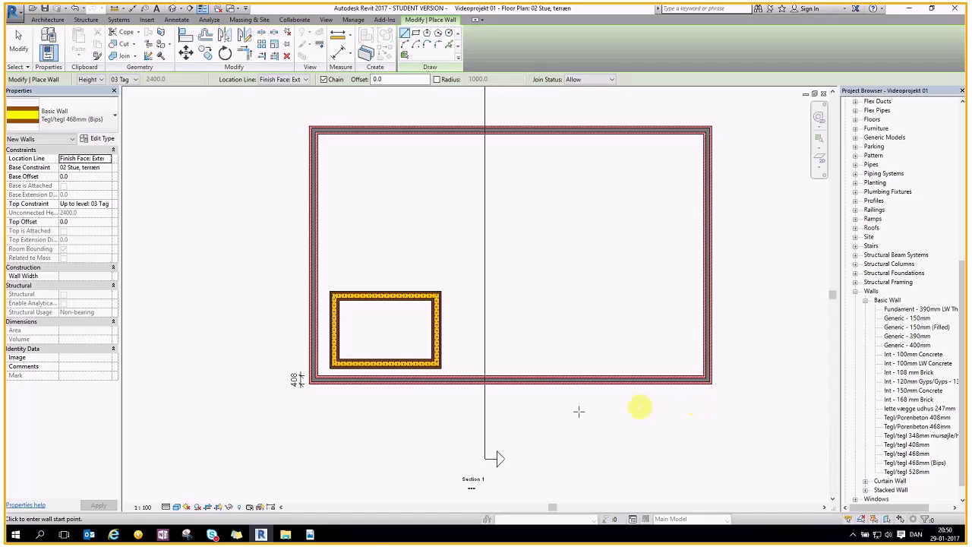
Place a short horizontal Bips wall to the right of the small rectangle
scroll(390, 373, "up", 2)
scroll(390, 373, "up", 1)
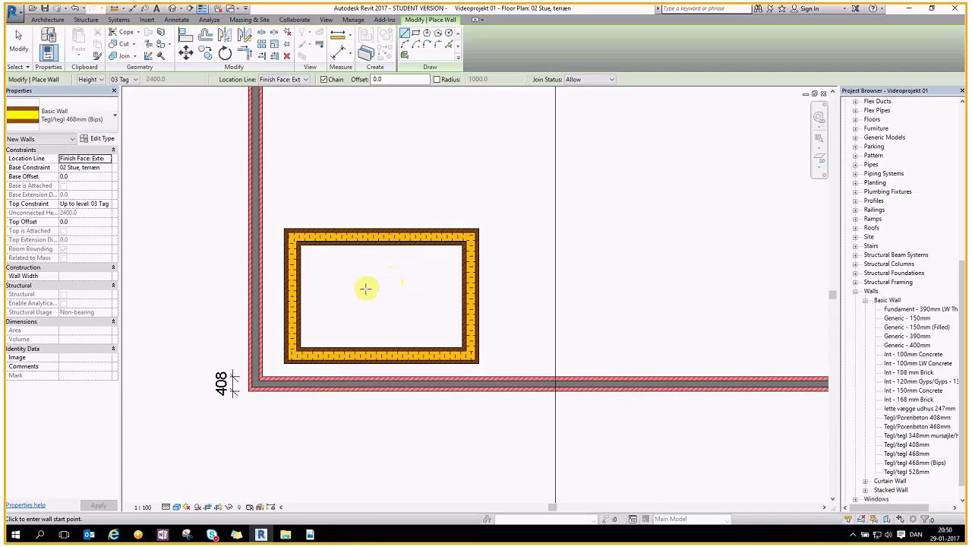
scroll(367, 284, "down", 2)
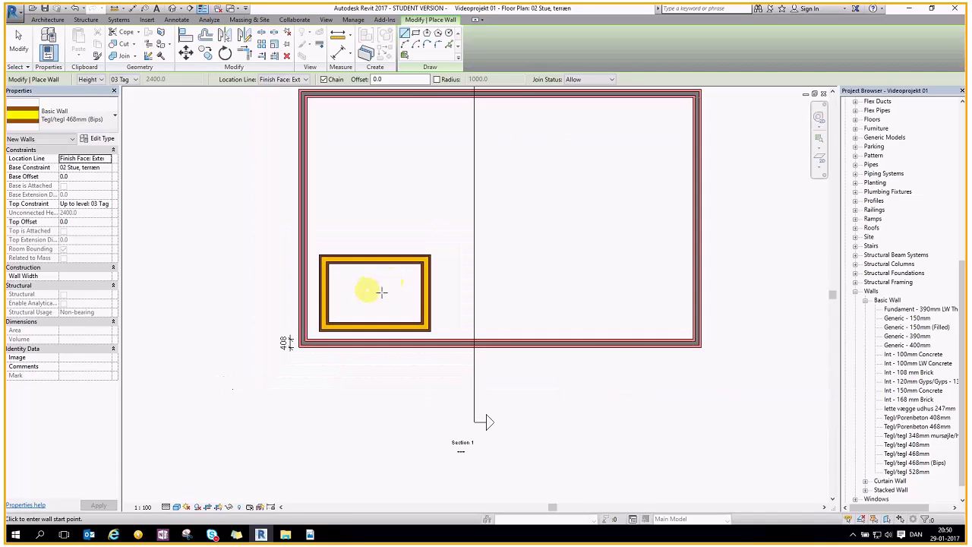
left_click(536, 286)
left_click(624, 286)
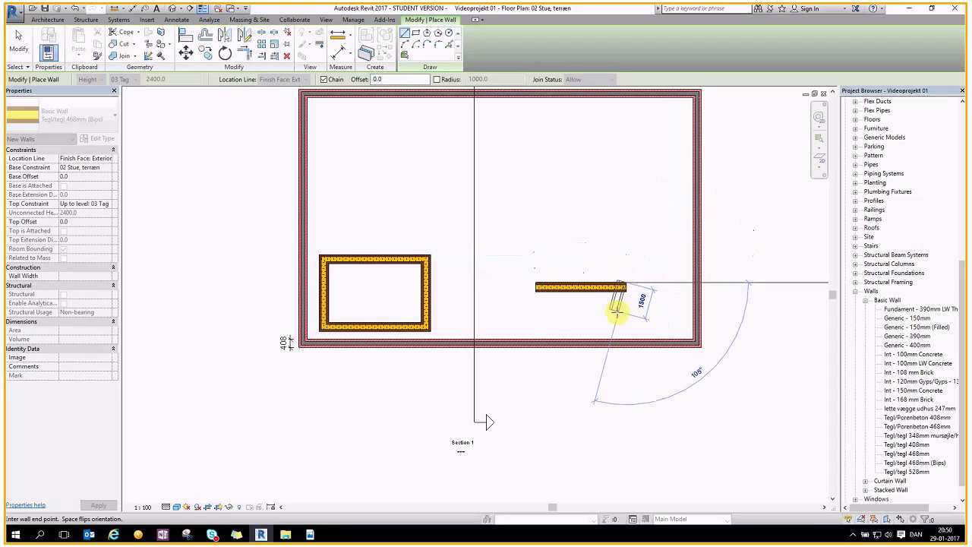
key("Escape")
key("Escape")
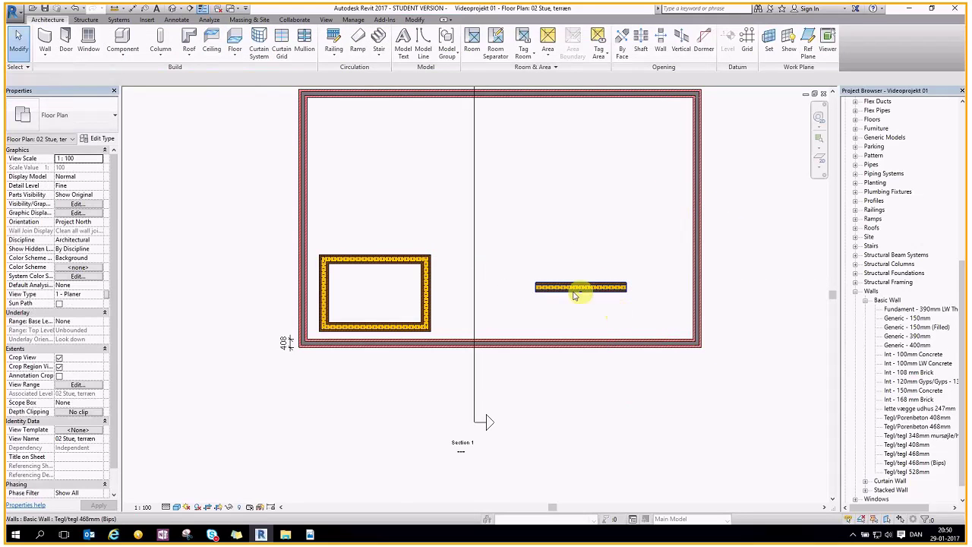
scroll(570, 287, "up", 2)
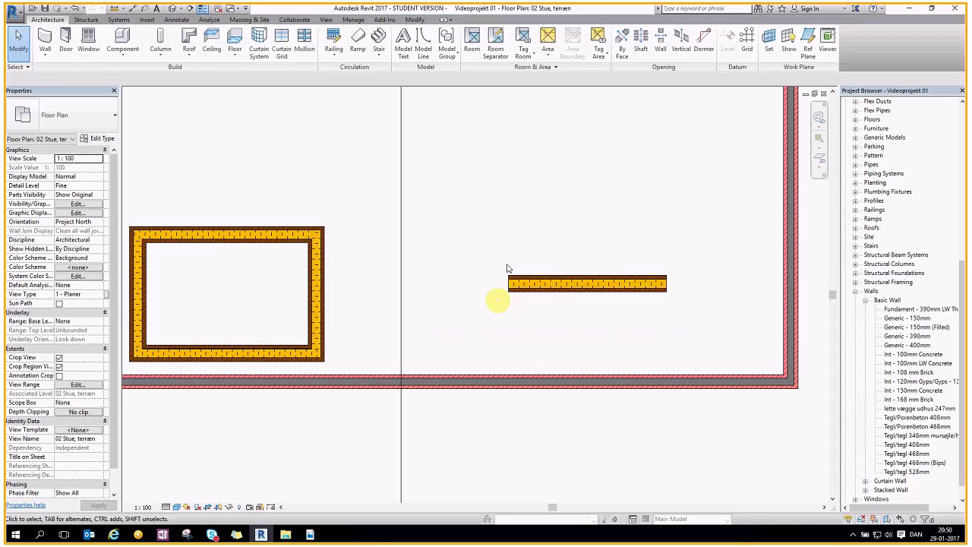
scroll(529, 244, "down", 1)
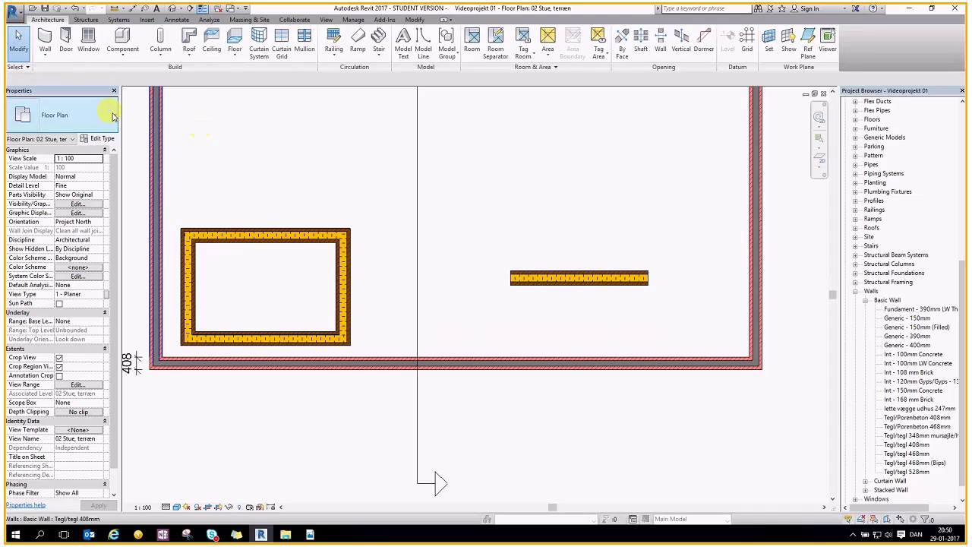
left_click(45, 38)
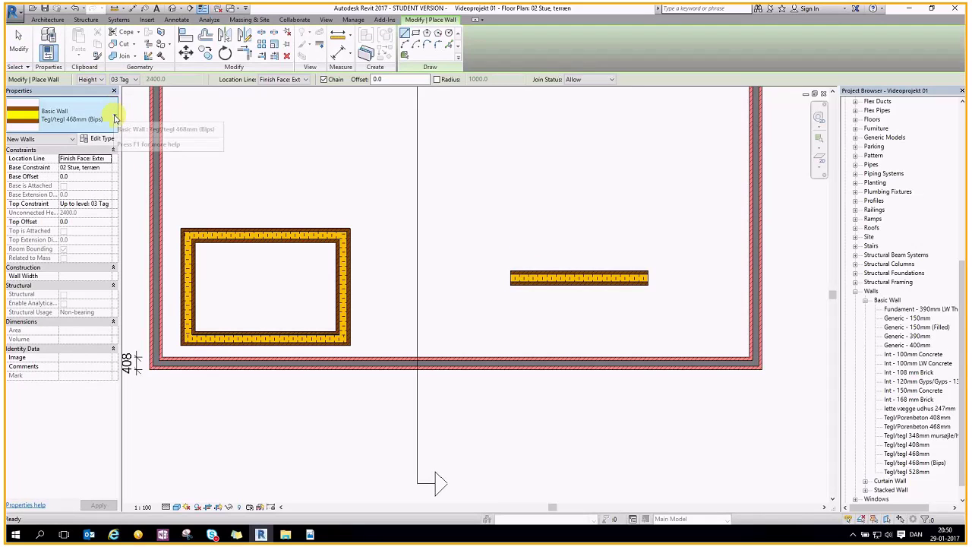
left_click(114, 116)
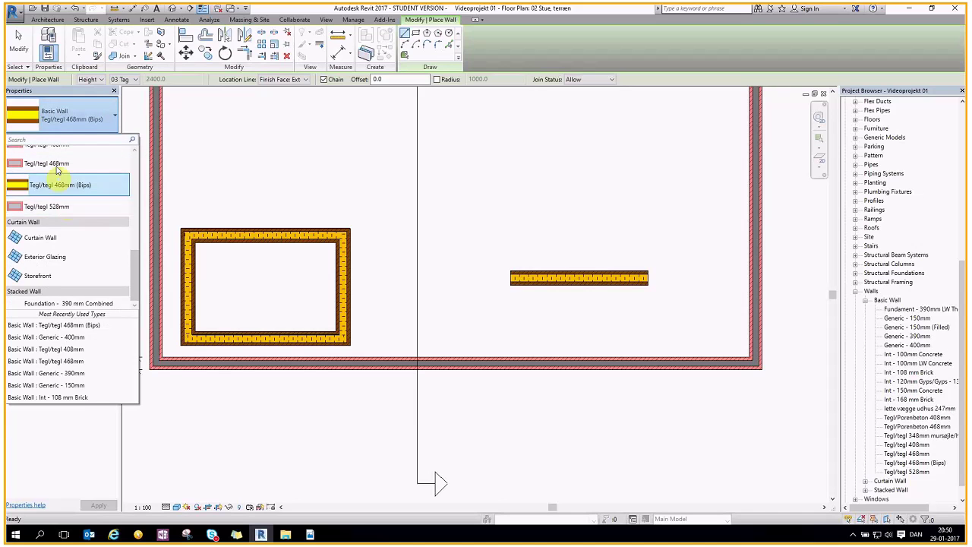
Place one horizontal plain Tegl/tegl 468mm wall segment parallel to and below the Bips wall
left_click(101, 184)
left_click(510, 304)
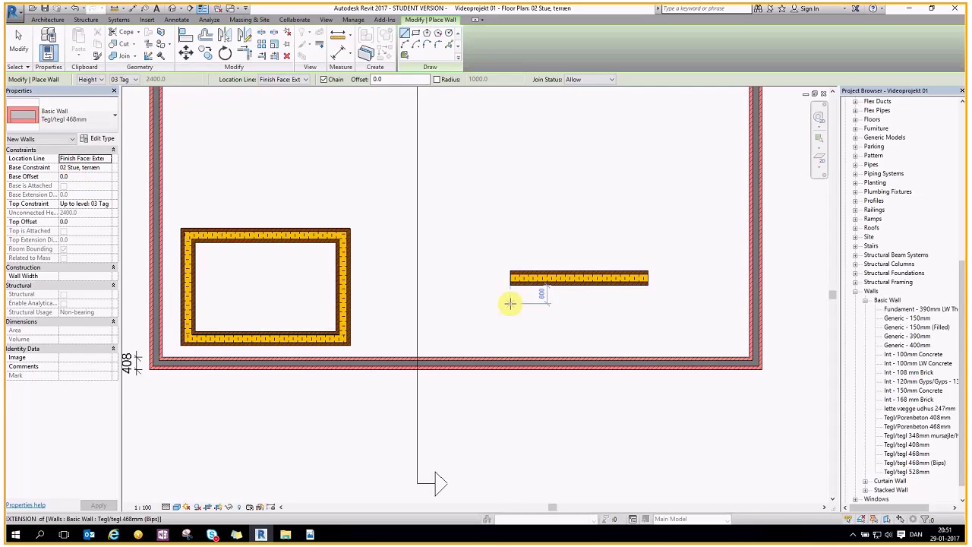
left_click(645, 303)
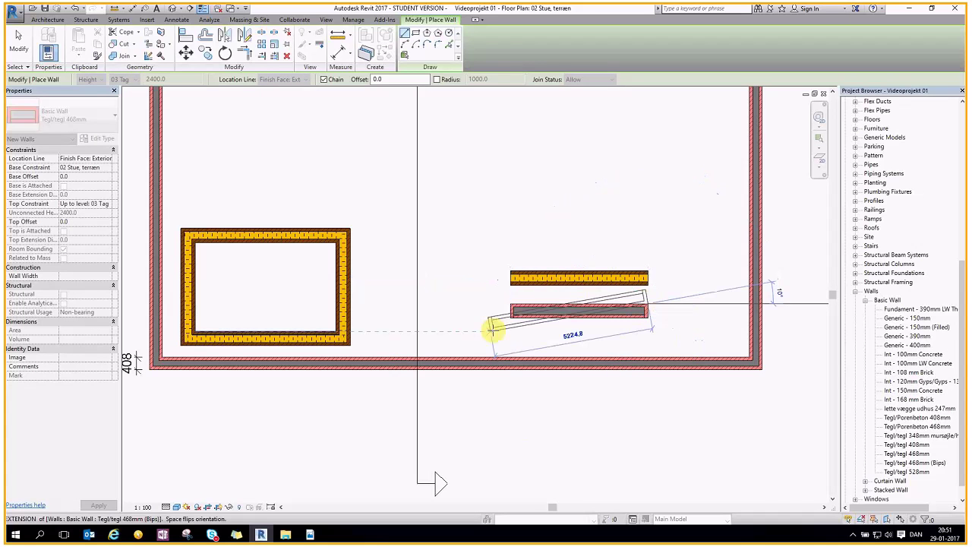
key("Escape")
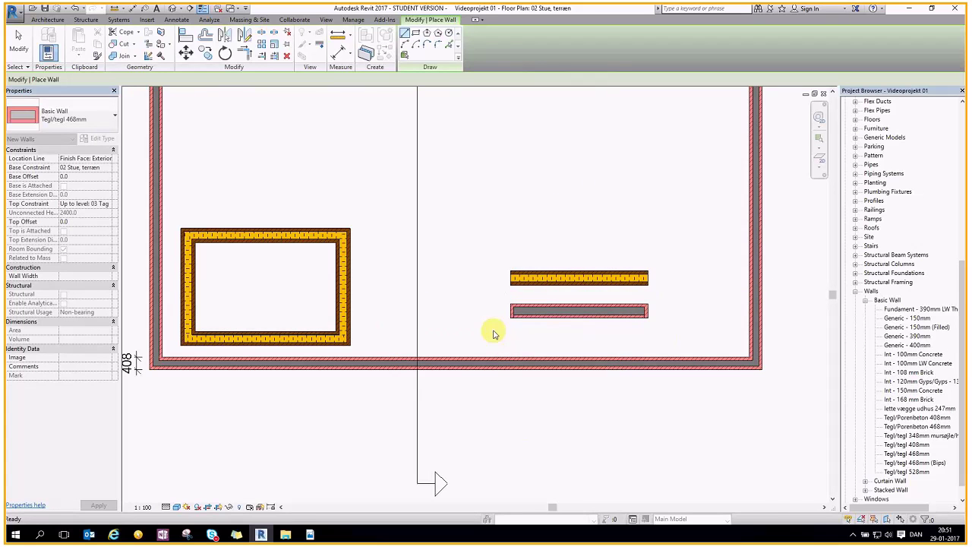
key("Escape")
scroll(491, 333, "up", 2)
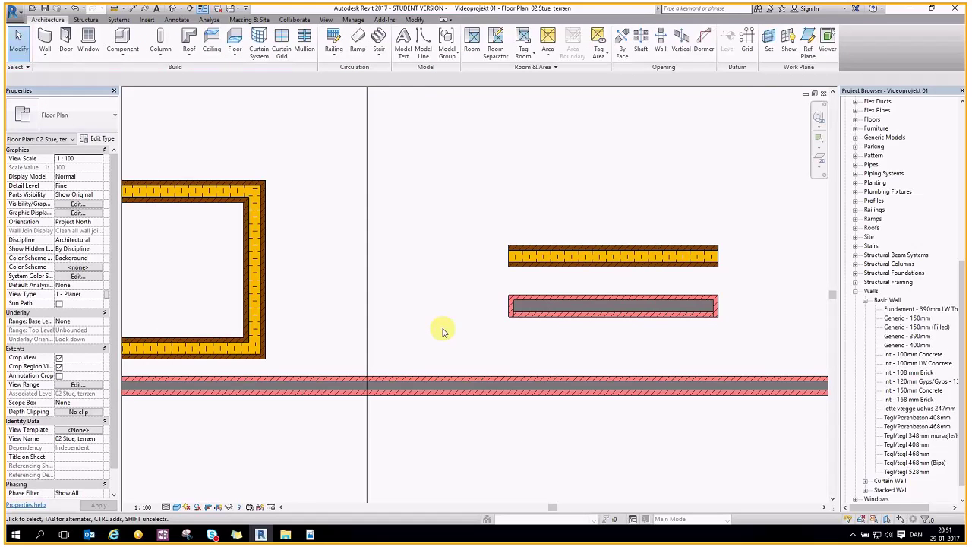
Check the type properties of the Bips wall and the plain Tegl/tegl 468mm wall without changing them
left_click(523, 258)
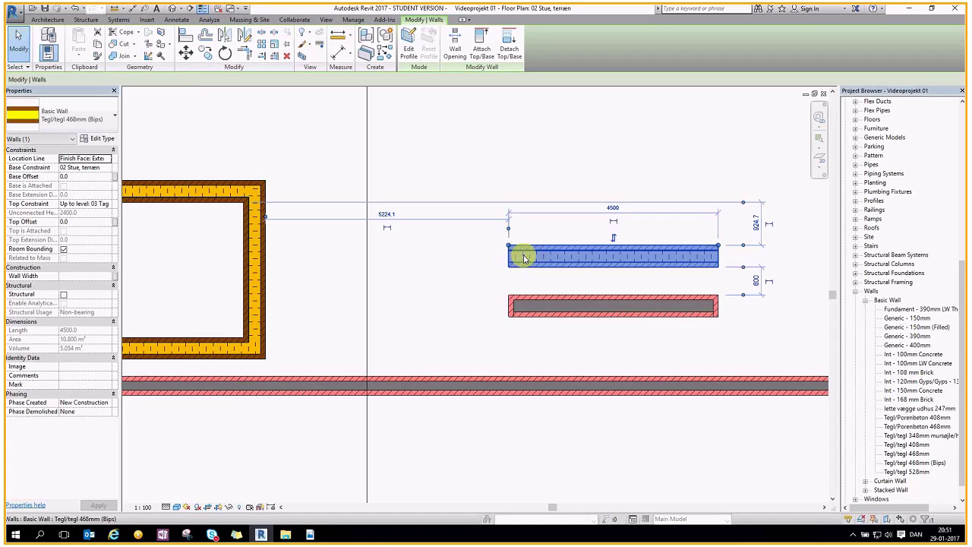
left_click(97, 140)
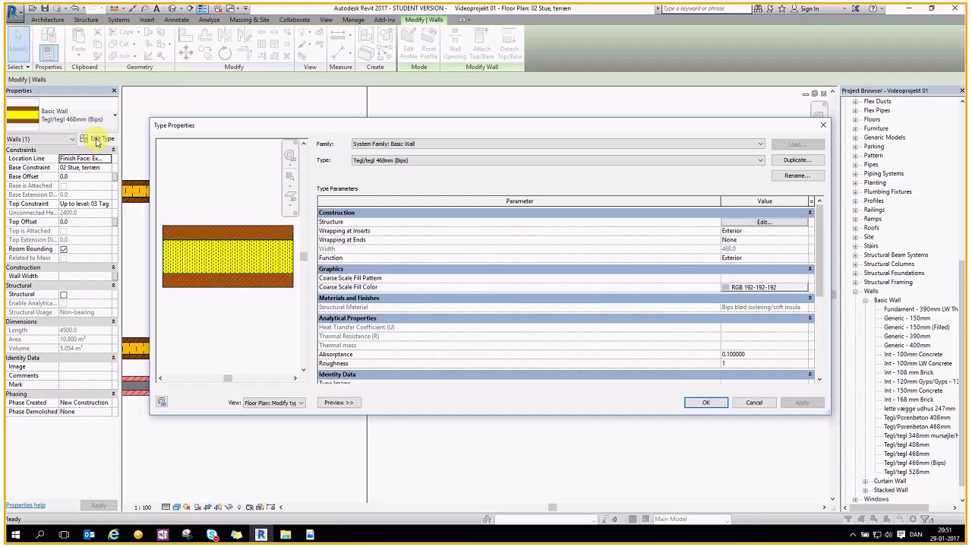
key("Escape")
key("Escape")
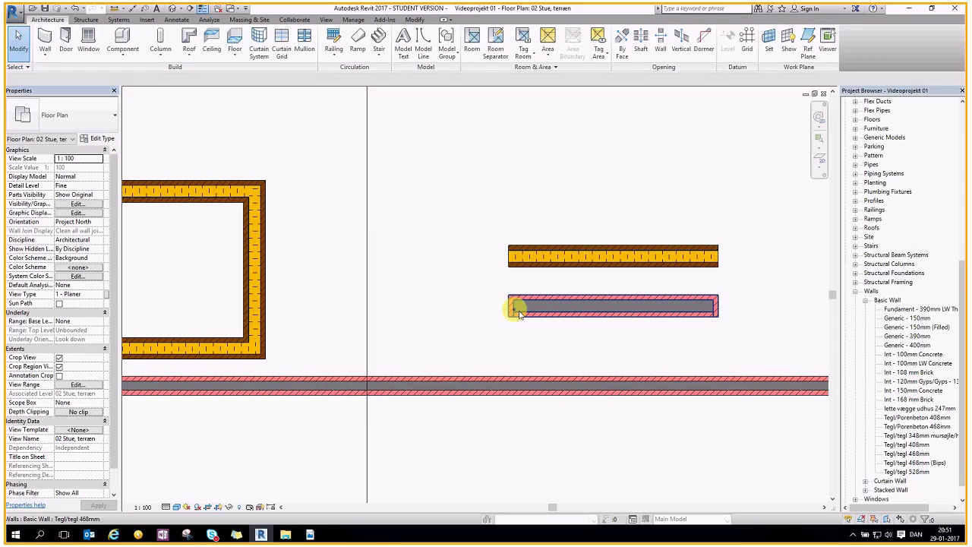
left_click(519, 314)
left_click(102, 138)
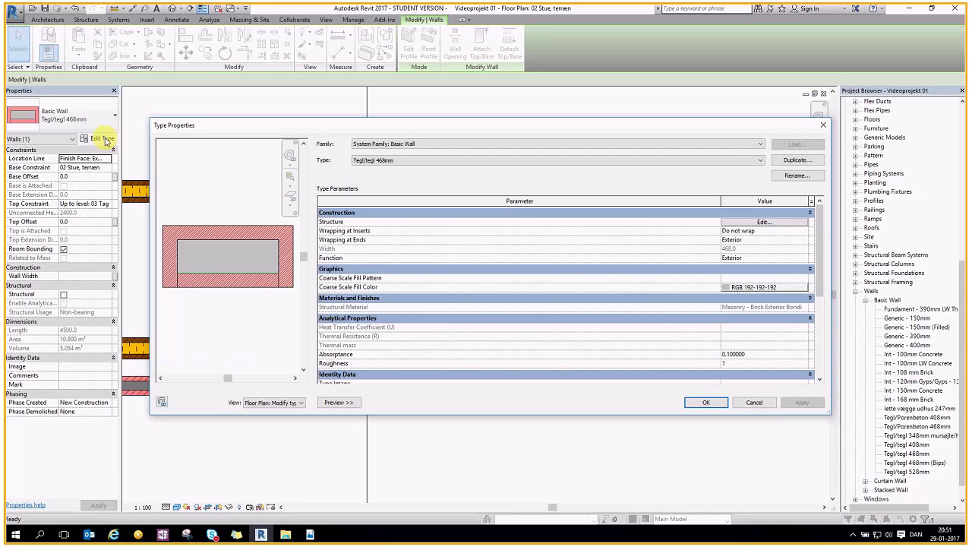
key("Escape")
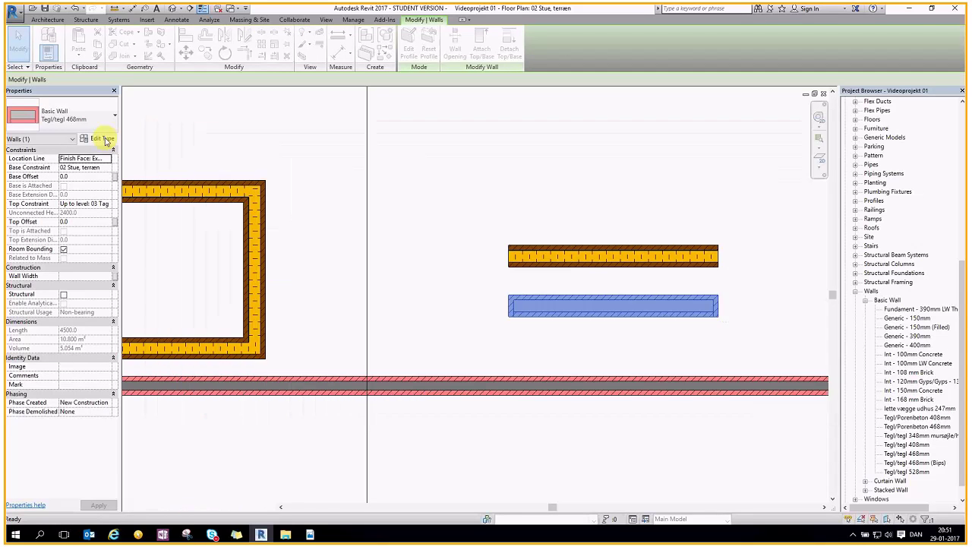
left_click(430, 249)
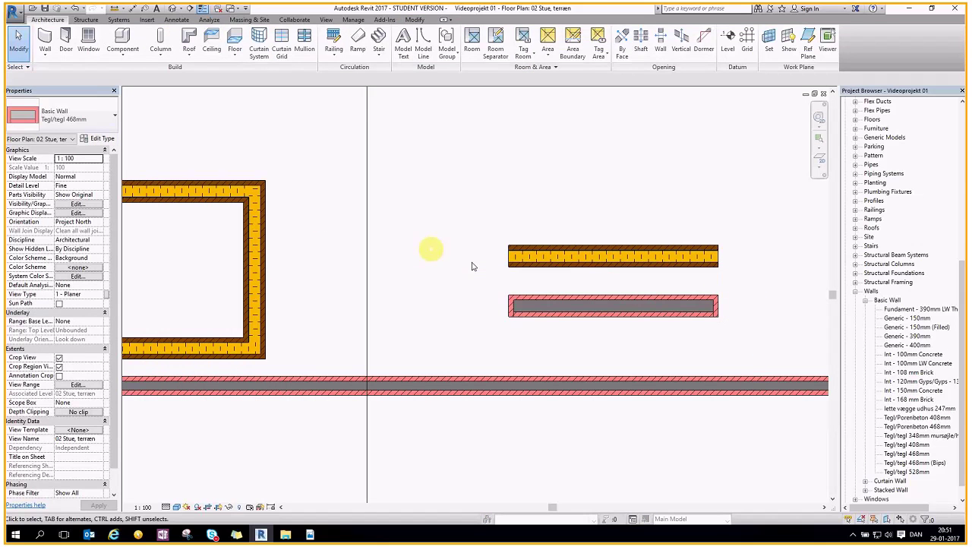
Set the Bips wall type's Wrapping at Inserts to Do not wrap and Wrapping at Ends to Exterior
left_click(514, 254)
left_click(101, 139)
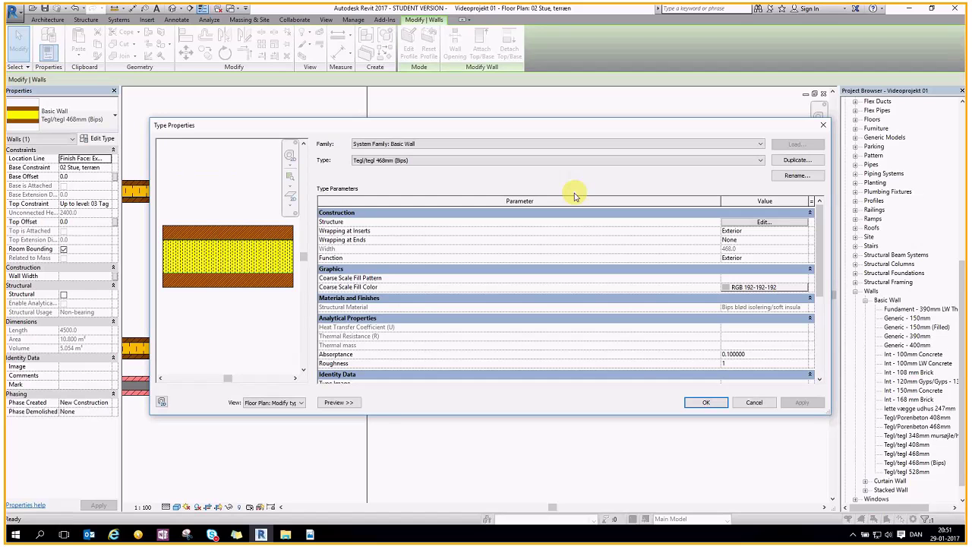
left_click(782, 230)
left_click(803, 230)
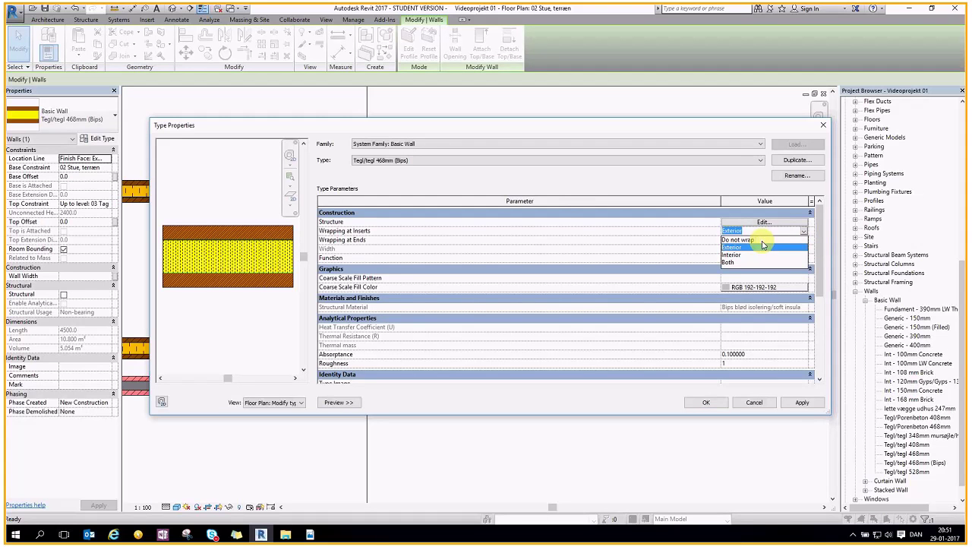
left_click(761, 240)
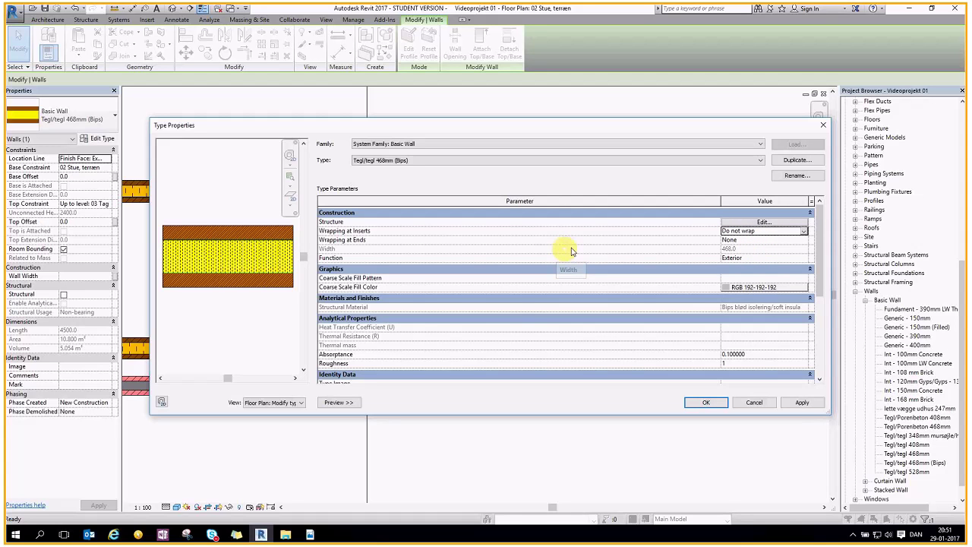
left_click(788, 241)
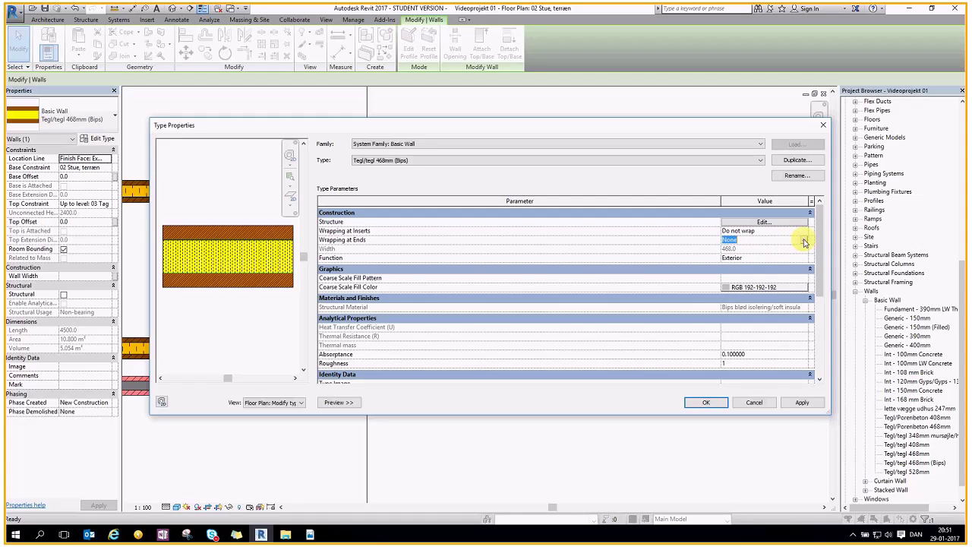
left_click(803, 241)
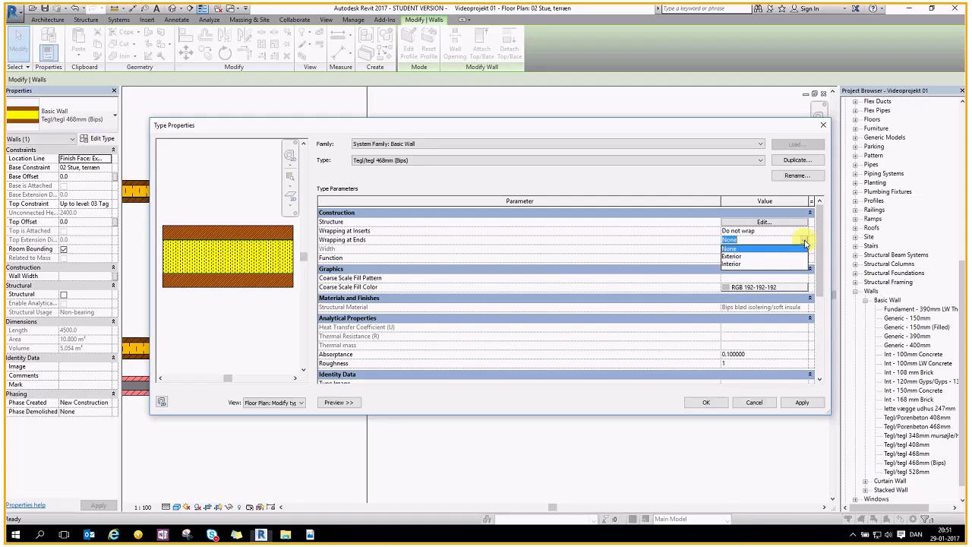
left_click(746, 256)
left_click(802, 402)
left_click(718, 404)
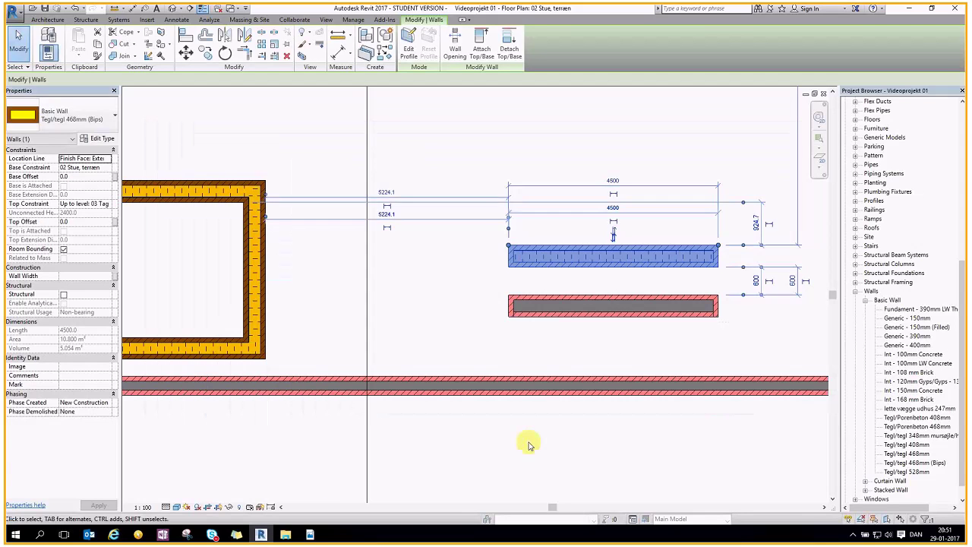
left_click(528, 446)
scroll(517, 258, "up", 5)
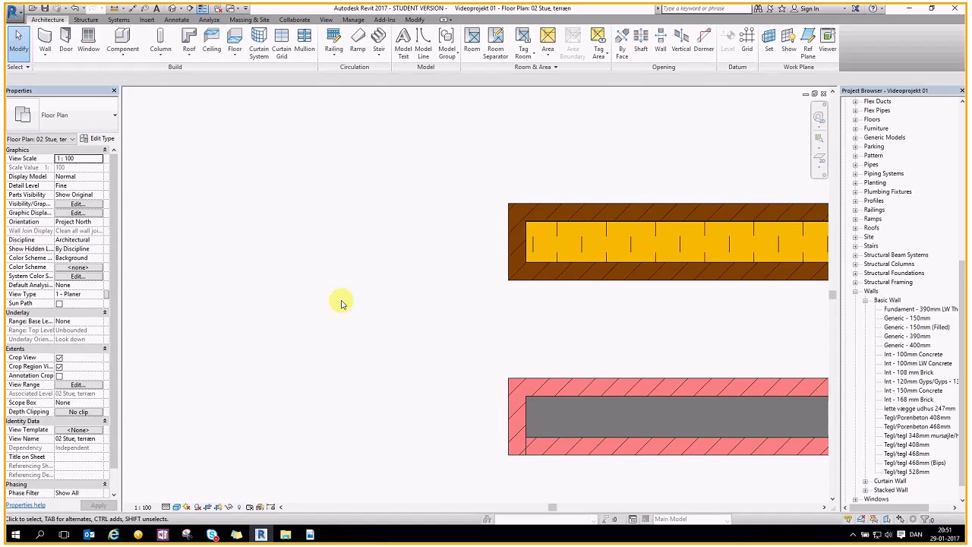
scroll(516, 206, "down", 1)
scroll(586, 185, "down", 2)
scroll(586, 185, "down", 2)
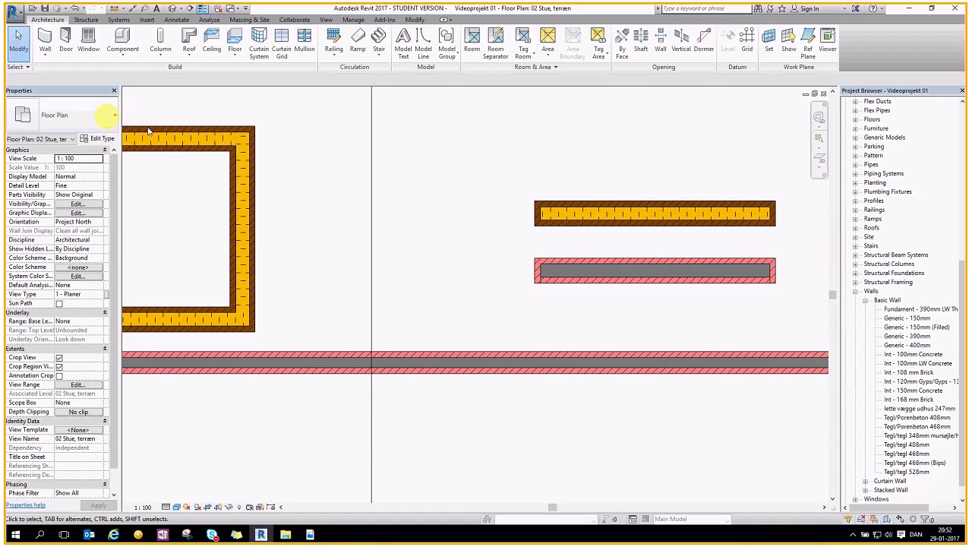
left_click(554, 216)
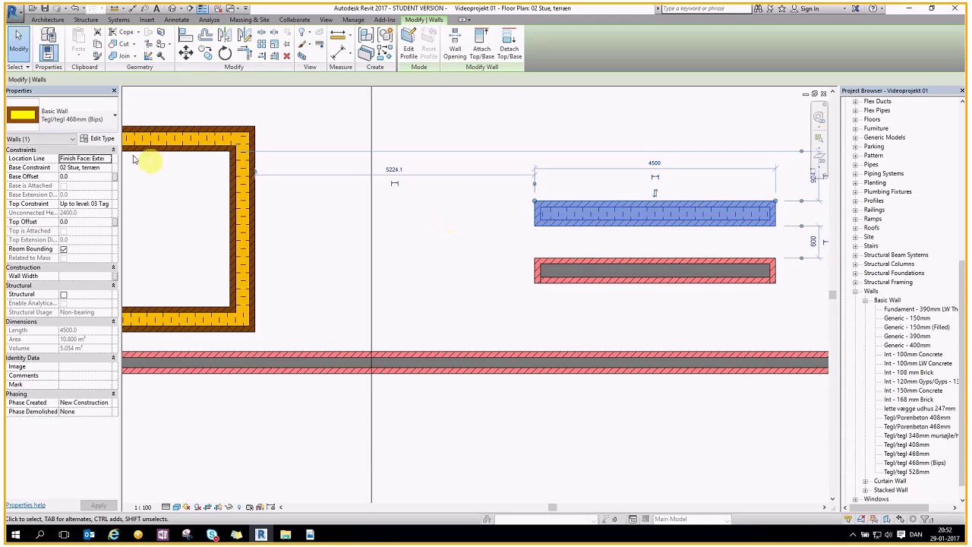
left_click(99, 139)
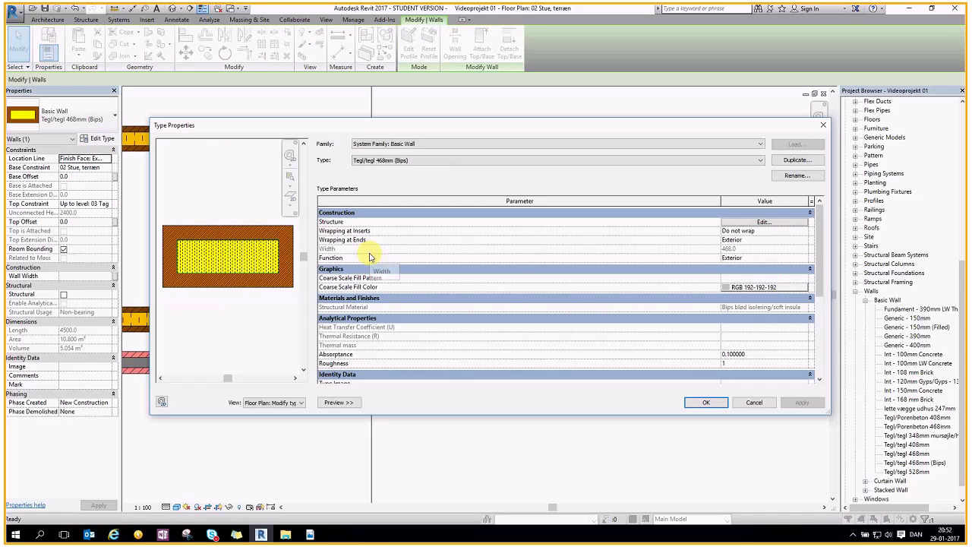
left_click(766, 260)
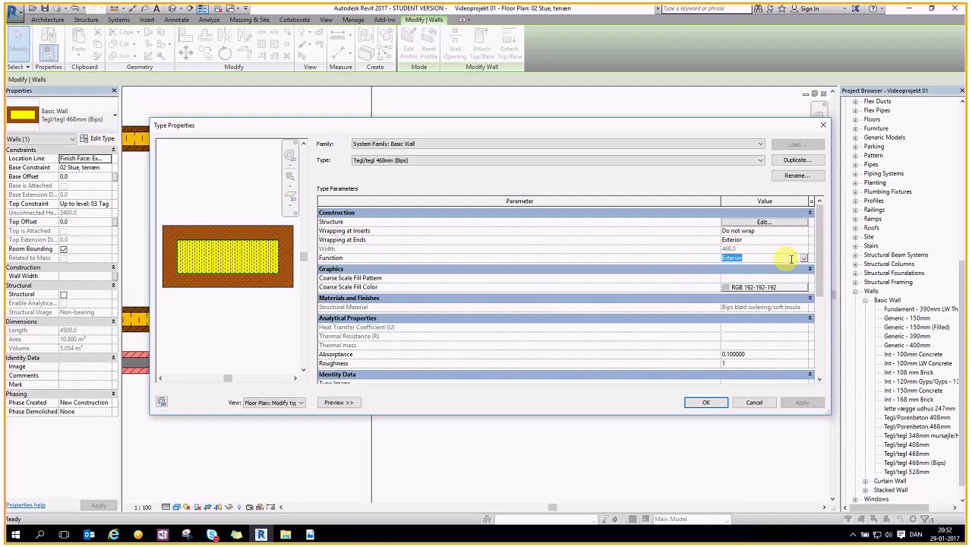
left_click(791, 259)
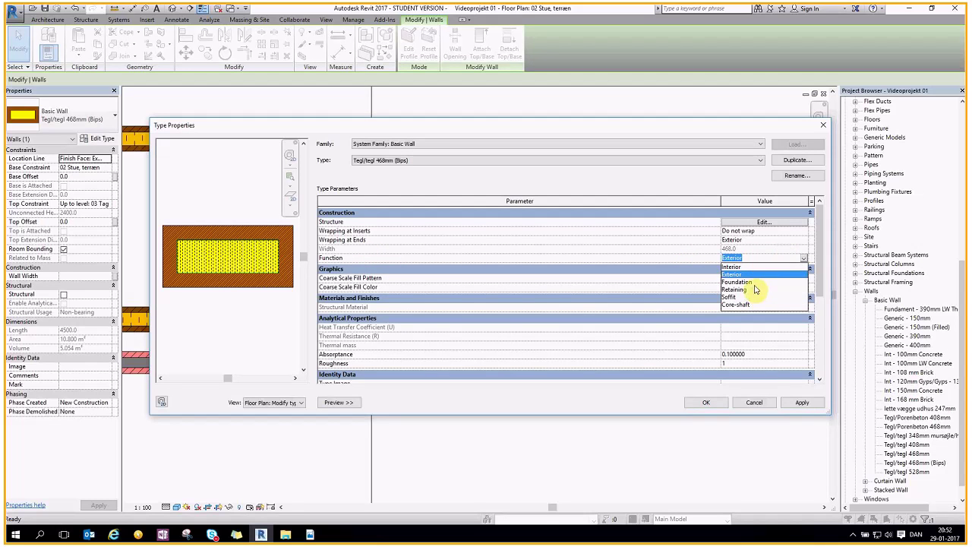
left_click(745, 275)
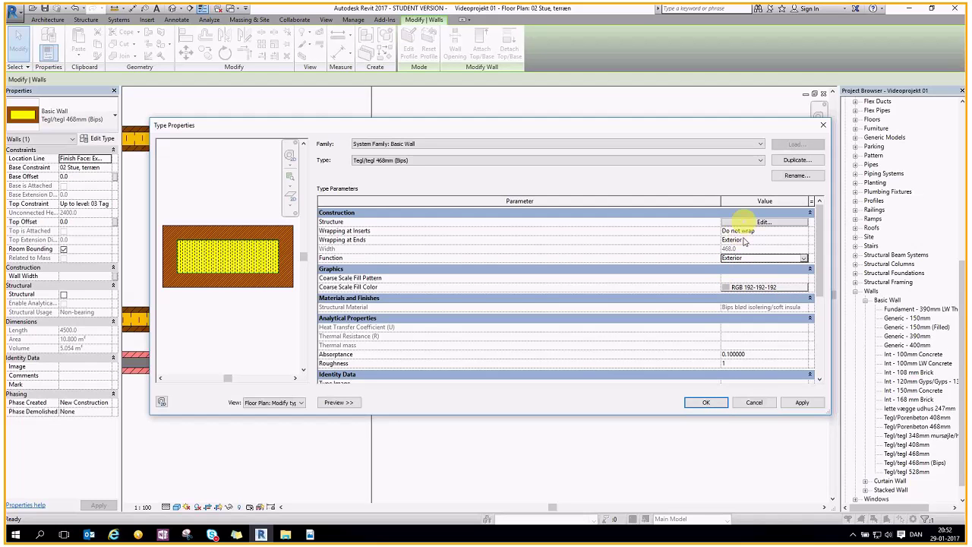
left_click(705, 402)
key("Escape")
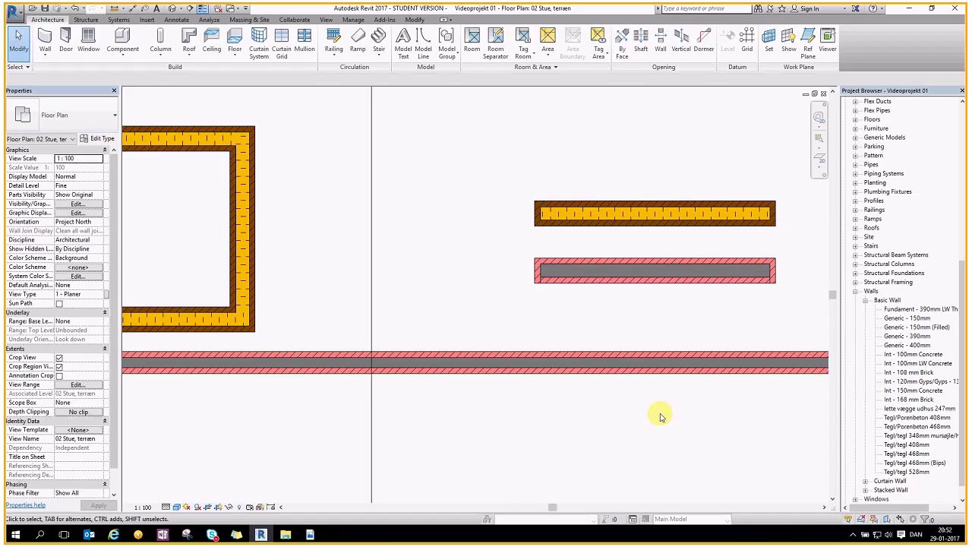
scroll(556, 247, "up", 3)
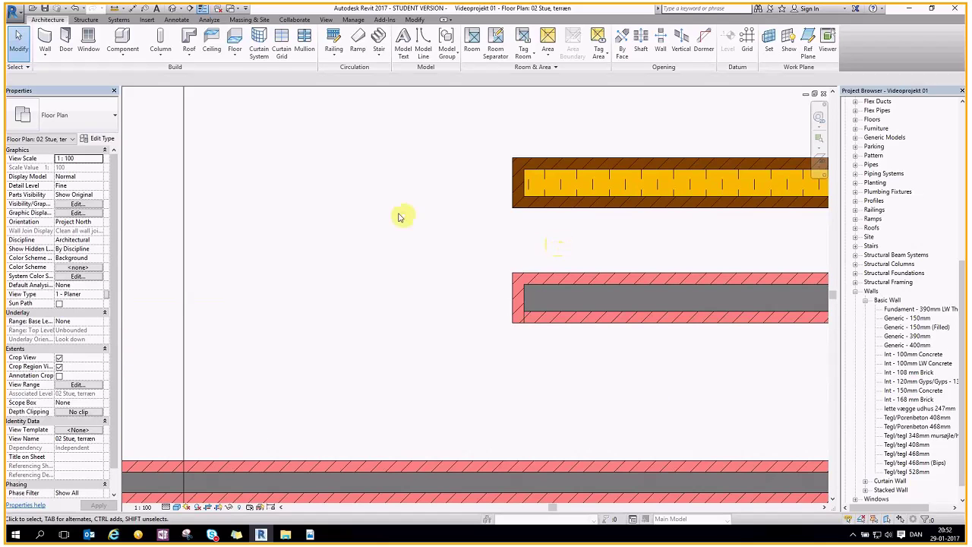
scroll(527, 188, "up", 1)
scroll(527, 188, "up", 1)
scroll(527, 188, "up", 1)
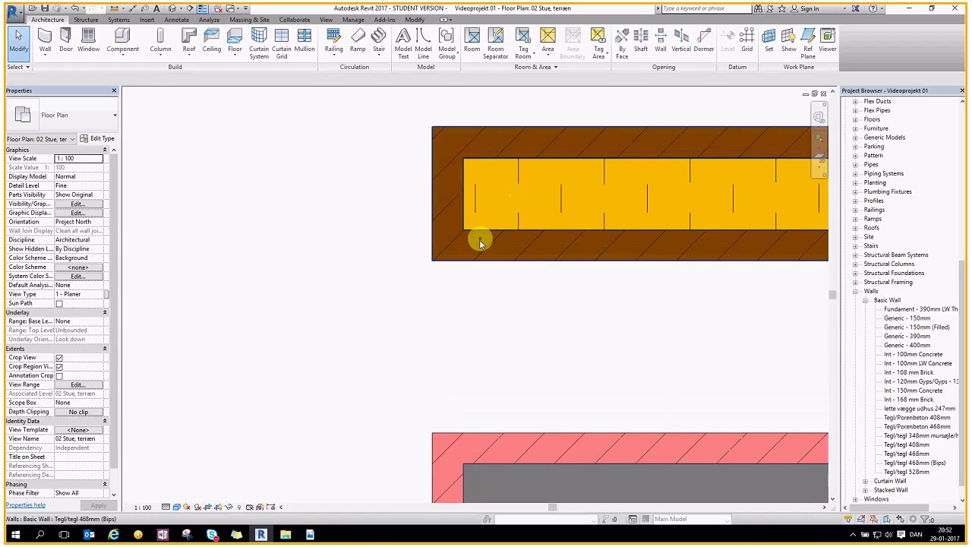
left_click(480, 241)
scroll(334, 234, "down", 1)
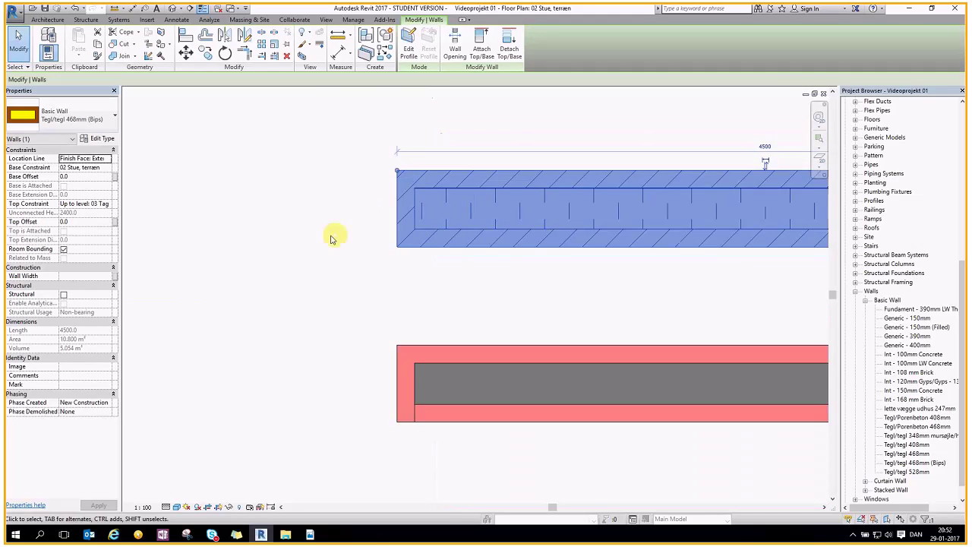
scroll(330, 234, "down", 1)
left_click(330, 233)
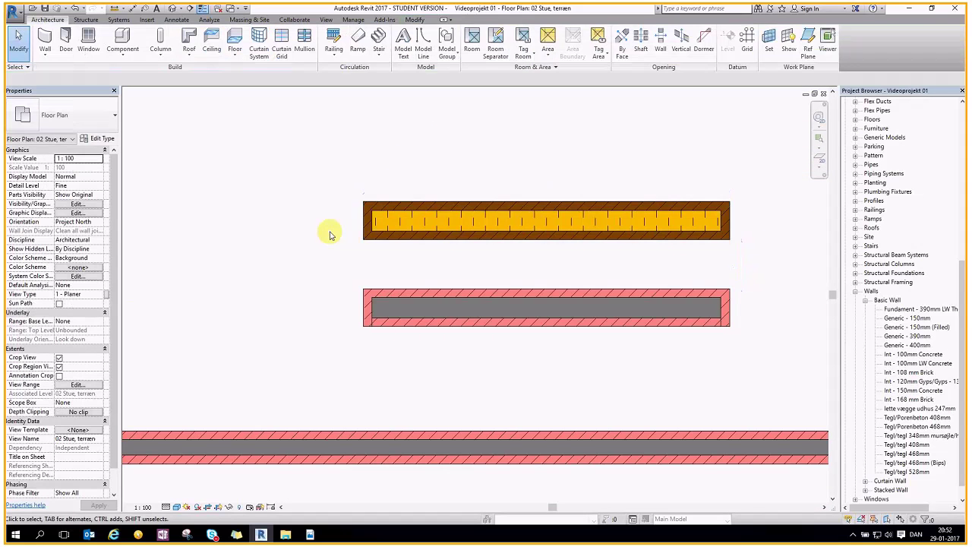
scroll(369, 321, "up", 3)
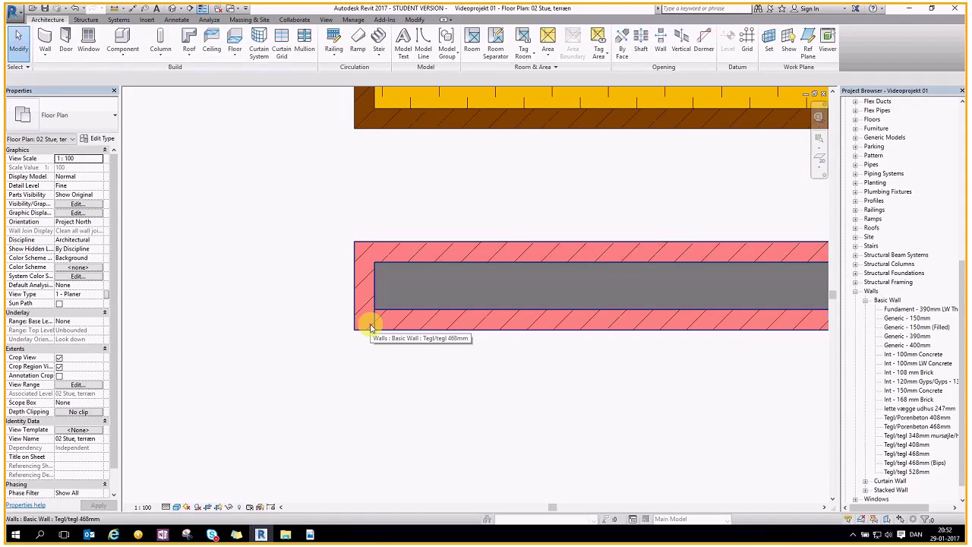
scroll(369, 321, "down", 3)
scroll(633, 167, "down", 2)
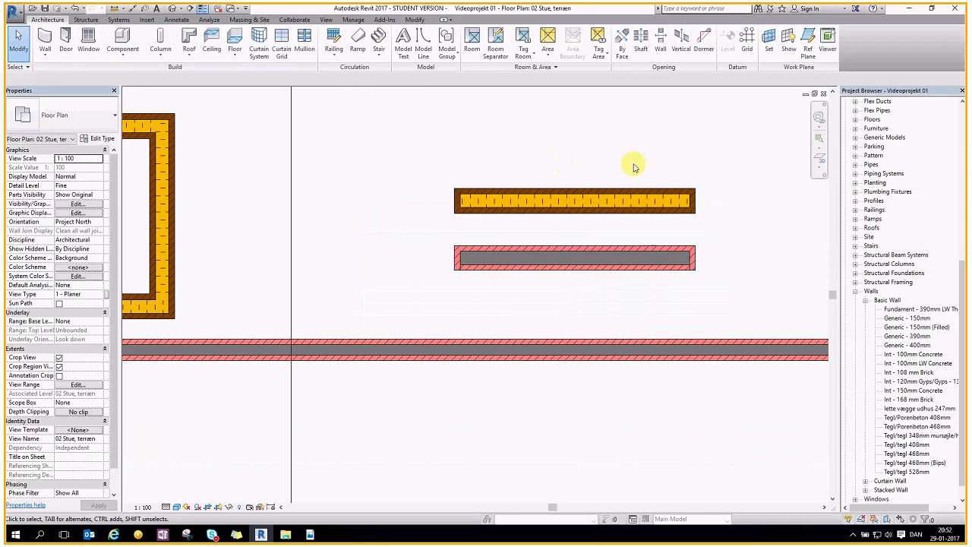
scroll(634, 167, "down", 2)
scroll(695, 186, "up", 2)
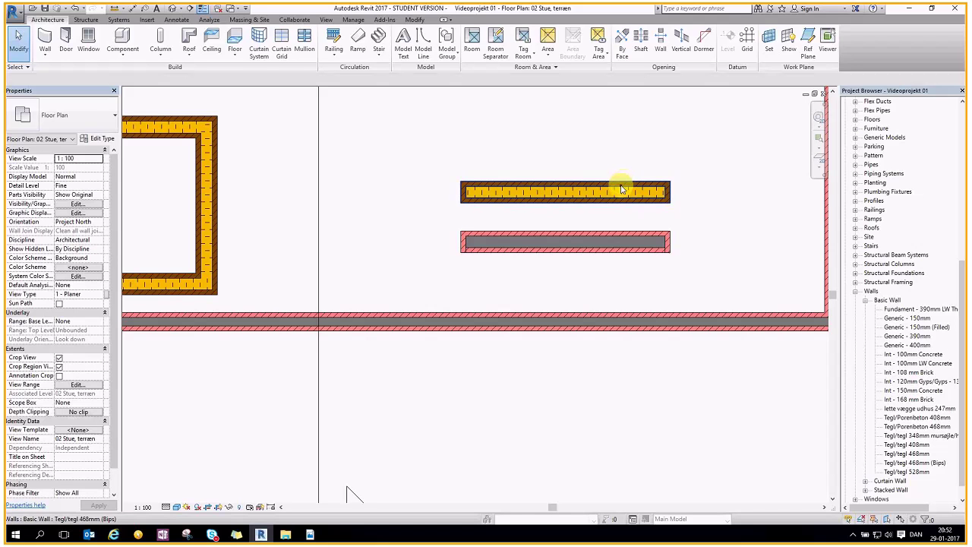
left_click(621, 188)
left_click(106, 138)
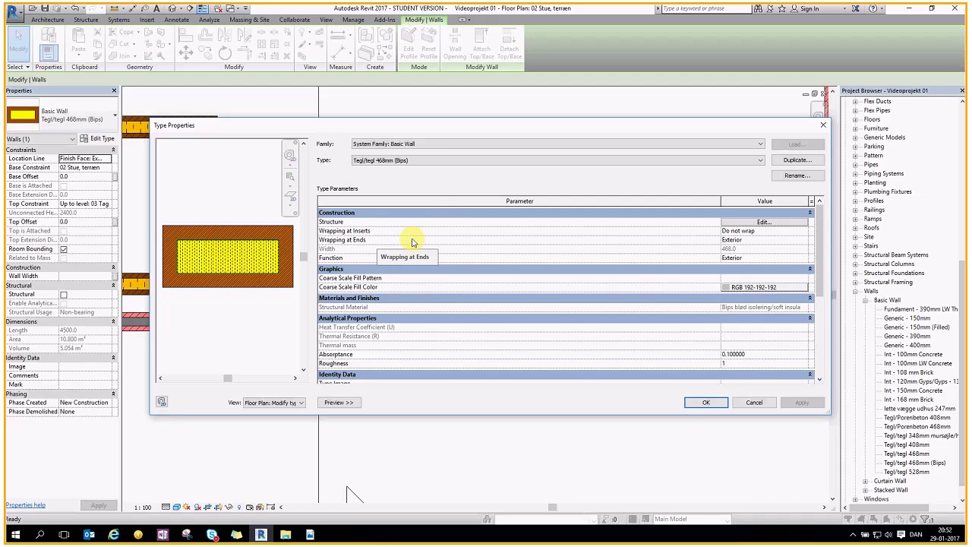
left_click(697, 403)
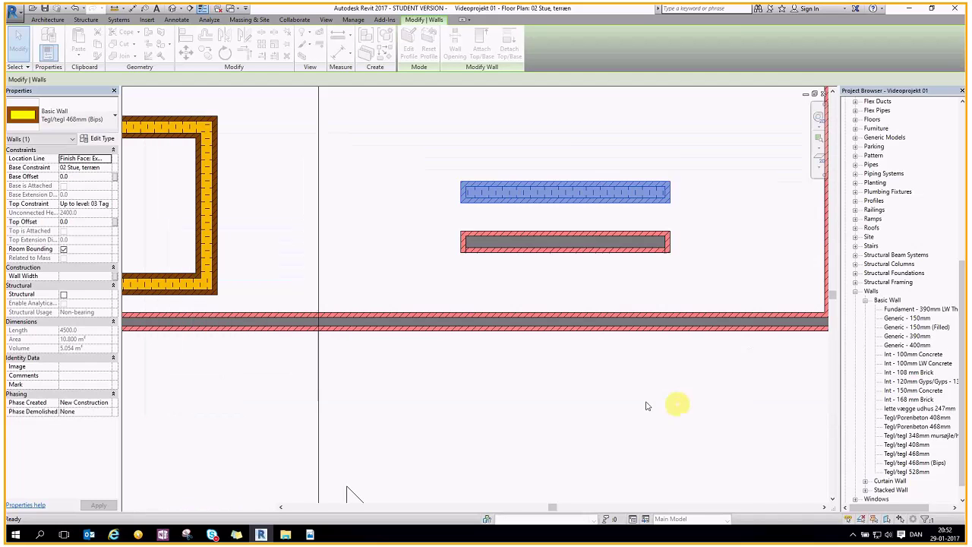
left_click(638, 404)
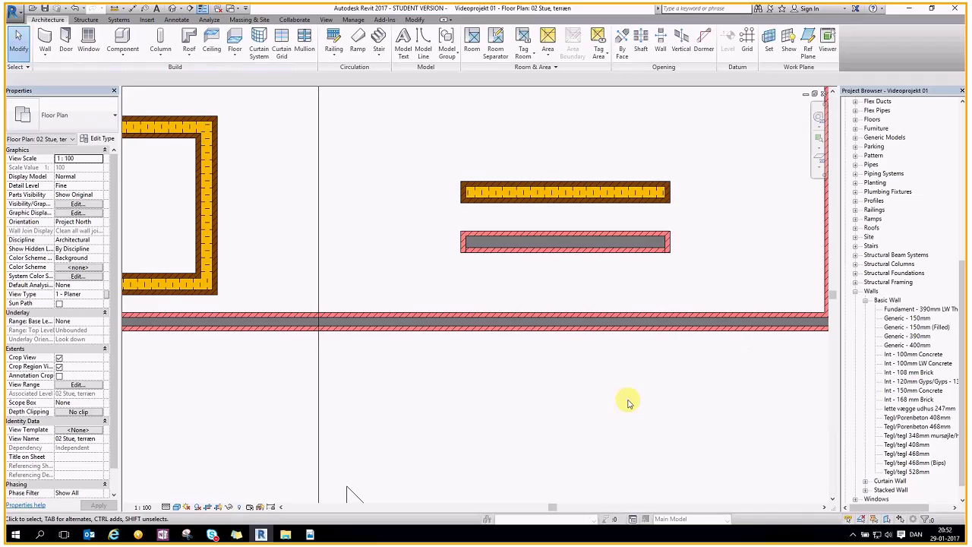